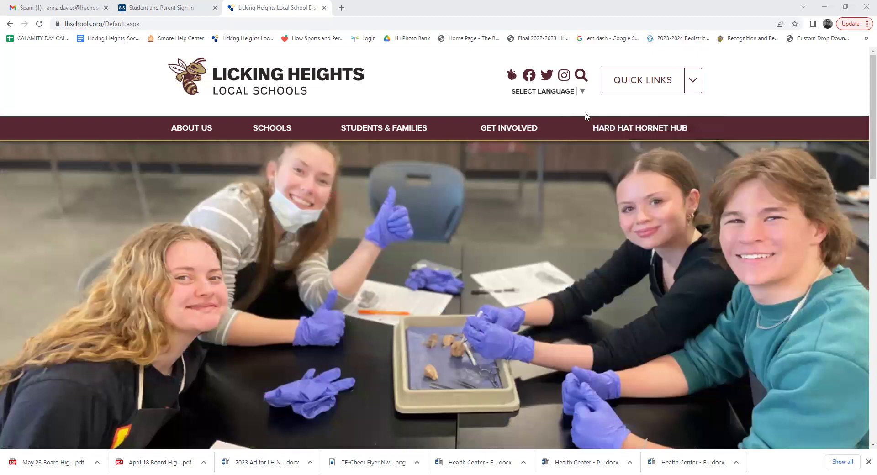
Open the district's Enroll a student page and go to the online enrollment pre-registration form.
left_click(623, 84)
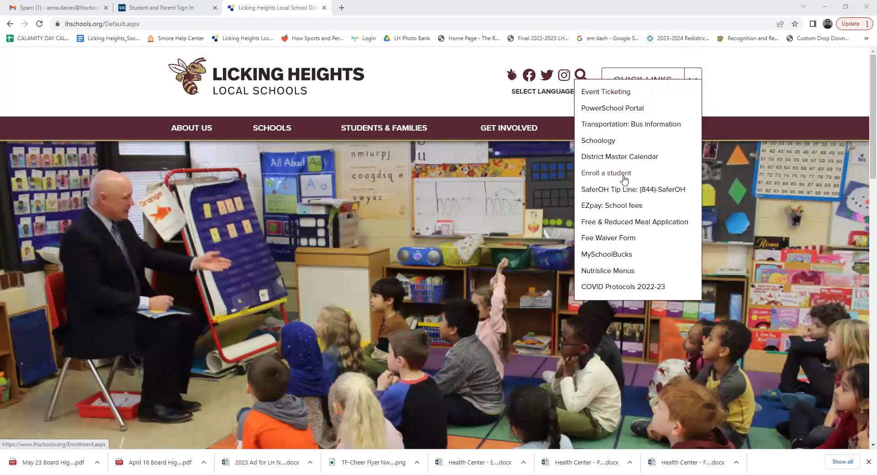
left_click(624, 178)
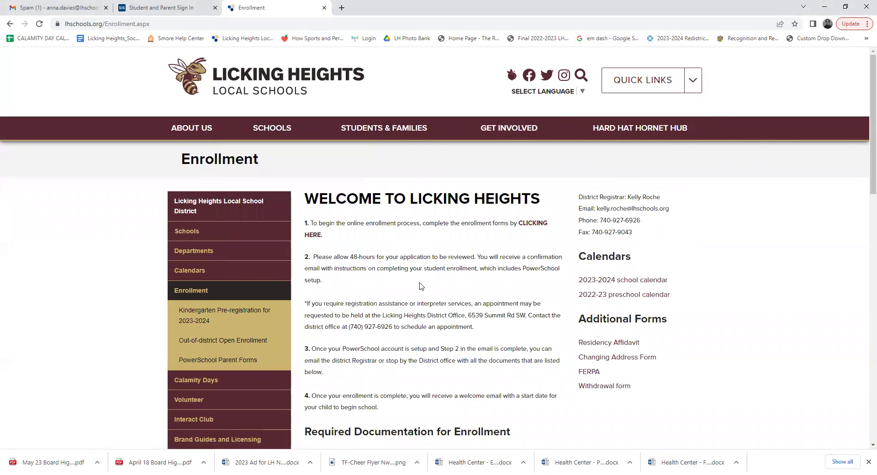
scroll(434, 295, "down", 1)
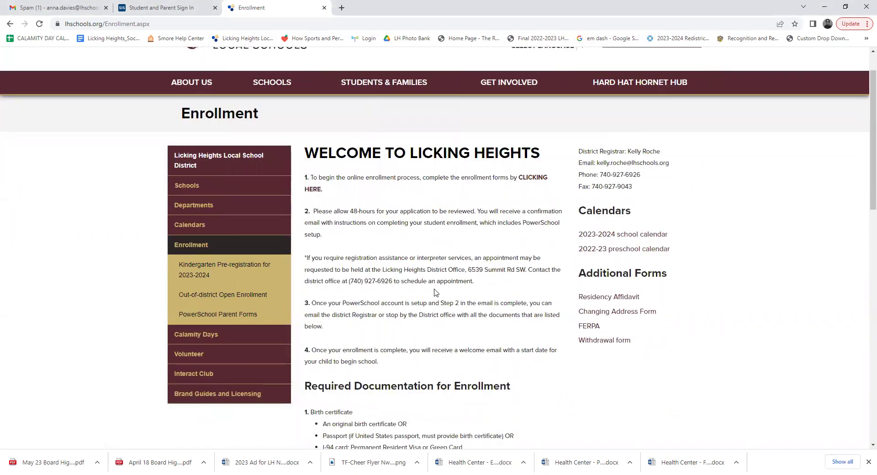
left_click(530, 181)
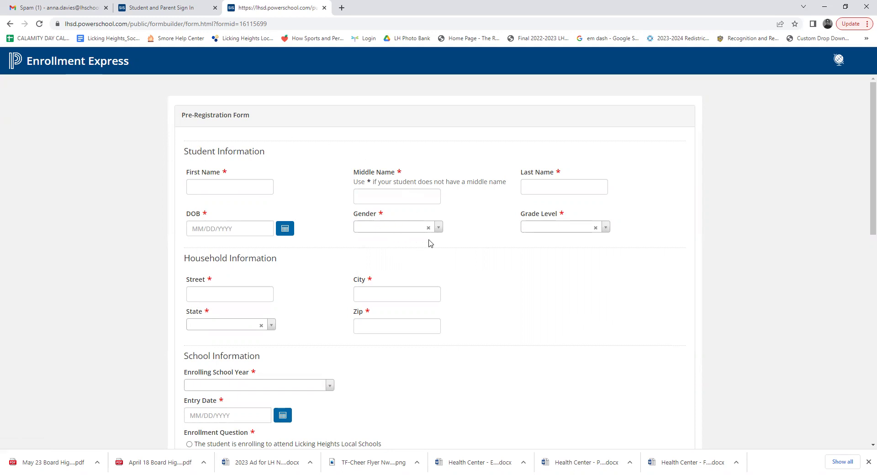
Review the form through the Assigned School note on grades 1-4 and answer the Enrollment Question with the Out-of-District school/program option.
scroll(520, 270, "down", 2)
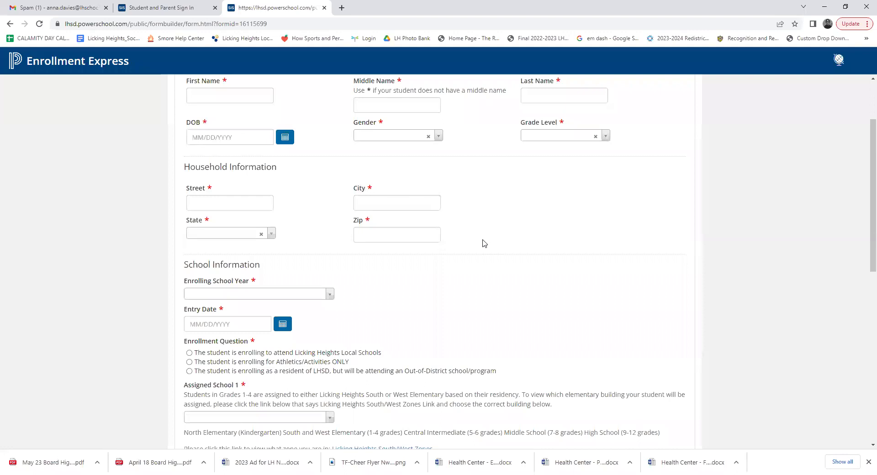
scroll(481, 266, "down", 1)
scroll(480, 266, "down", 1)
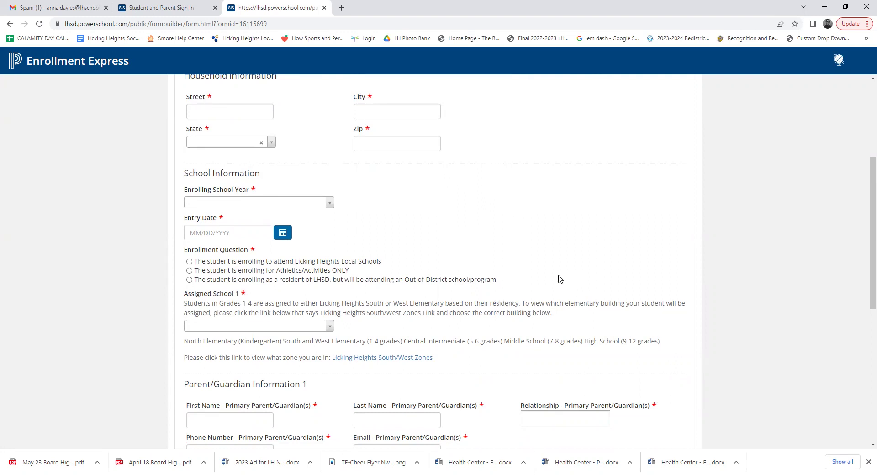
scroll(511, 291, "down", 1)
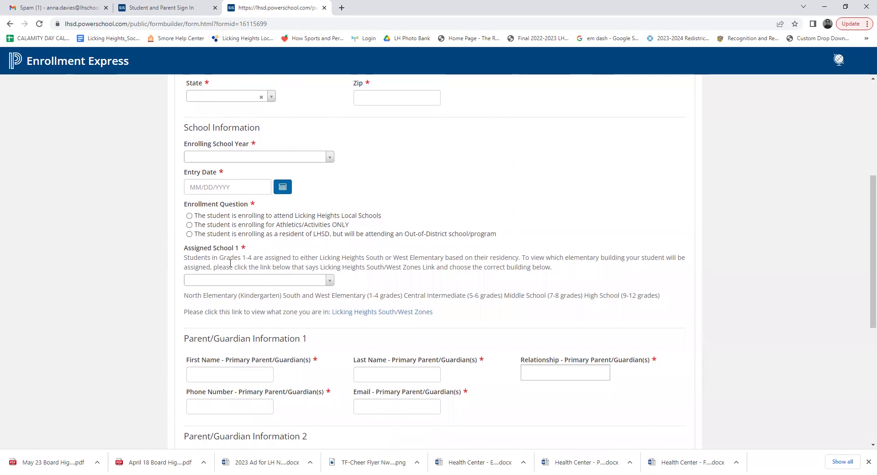
left_click_drag(221, 258, 256, 266)
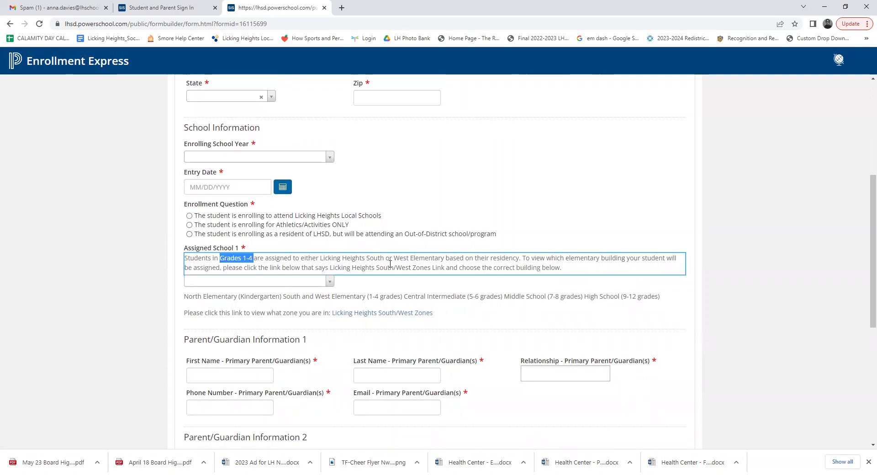
left_click_drag(365, 258, 444, 265)
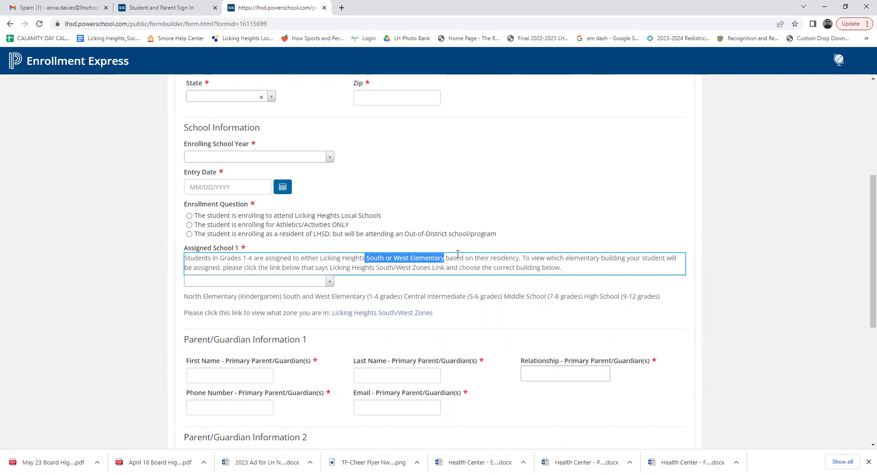
left_click(548, 233)
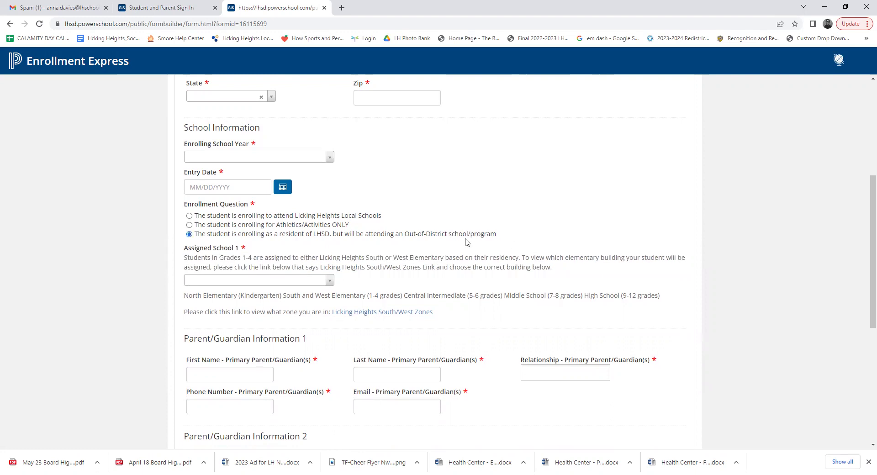
Open the Licking Heights South/West Zones list and look through its street, neighborhood and school assignments.
left_click(383, 312)
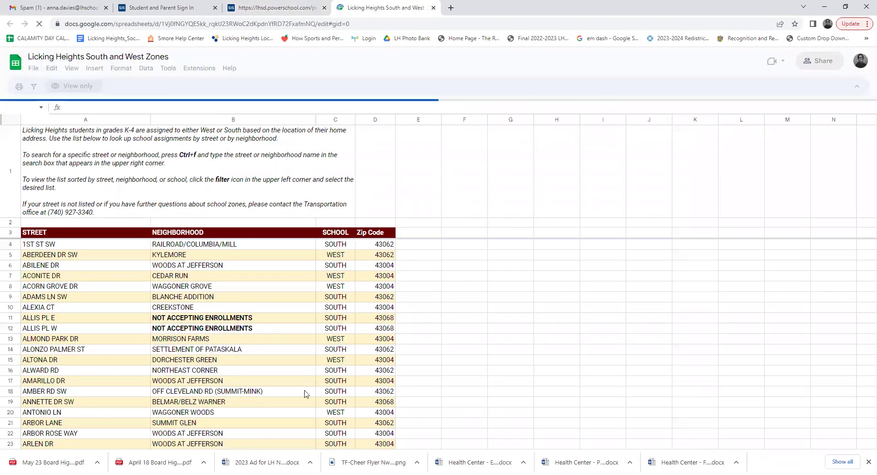
scroll(305, 392, "down", 4)
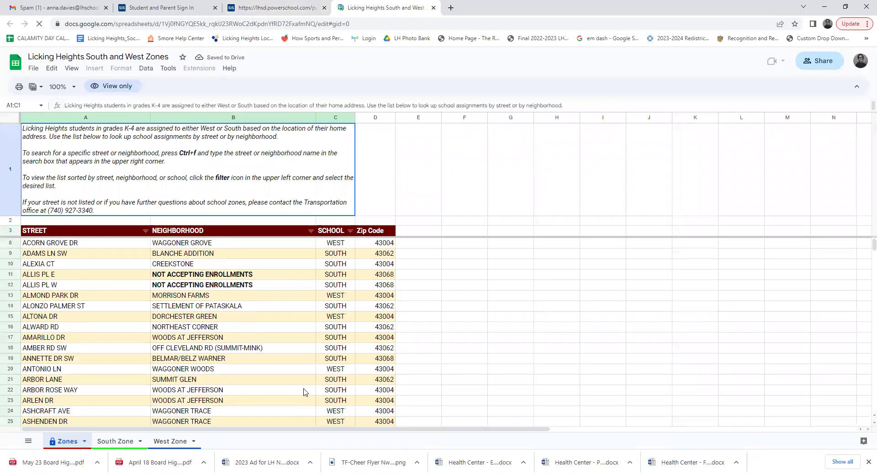
scroll(305, 392, "down", 1)
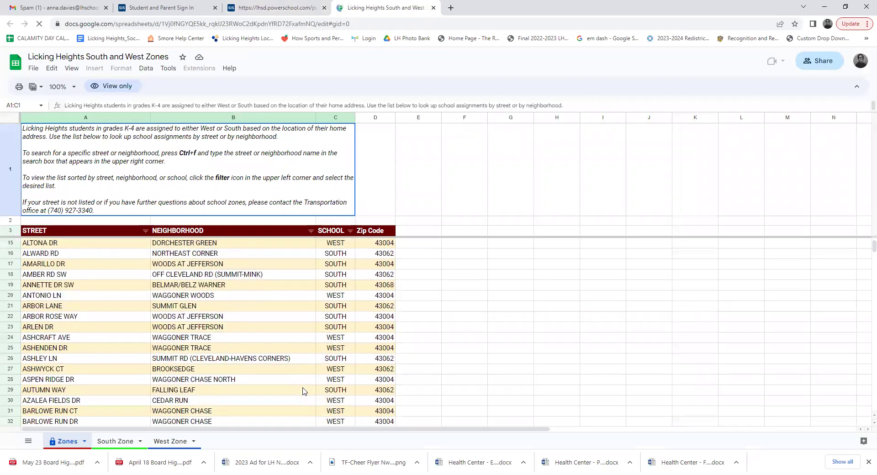
scroll(305, 391, "up", 3)
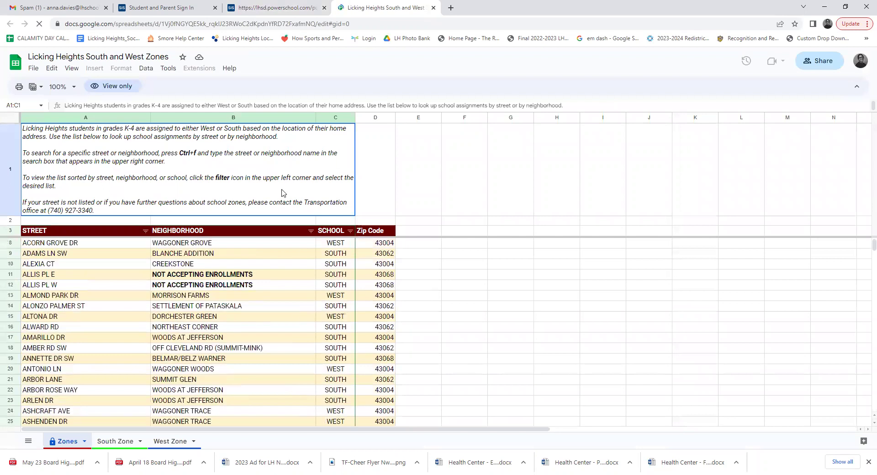
Return to the pre-registration form and examine the Parent/Guardian, Special Education and Other sections through its end.
left_click(265, 7)
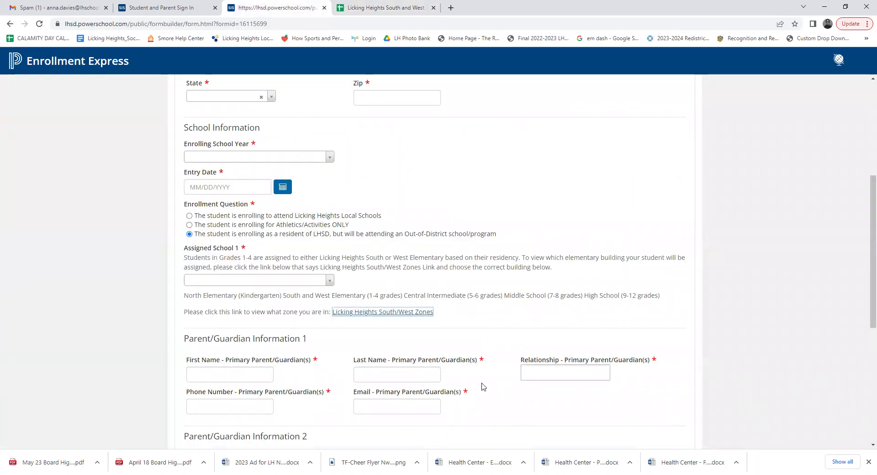
scroll(482, 386, "down", 3)
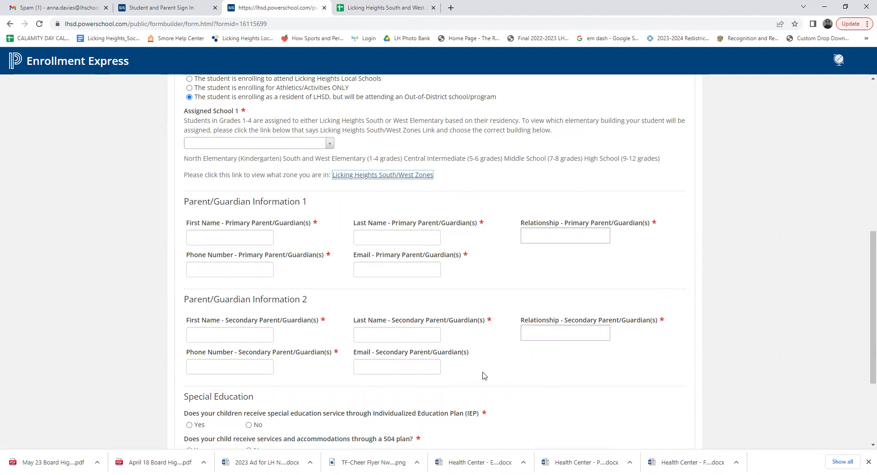
scroll(484, 375, "down", 2)
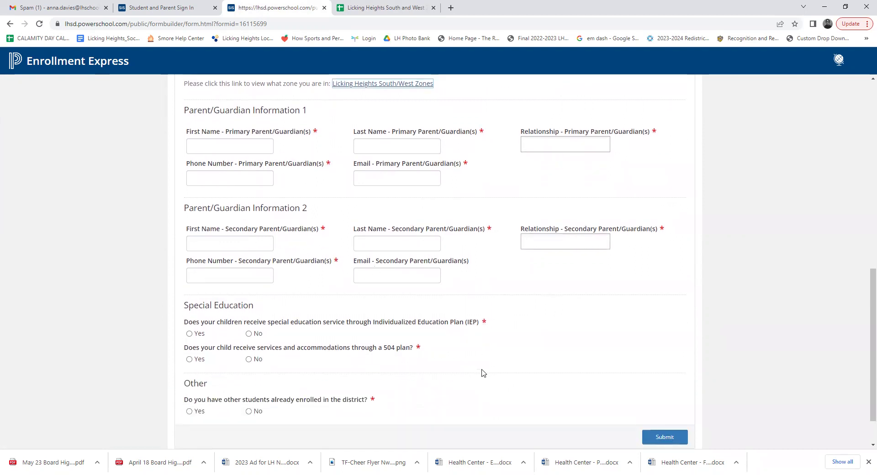
scroll(480, 363, "down", 1)
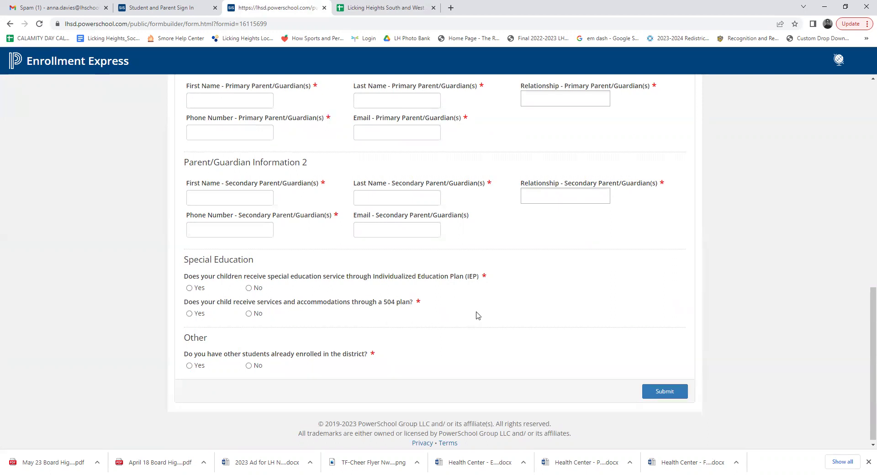
scroll(475, 316, "down", 1)
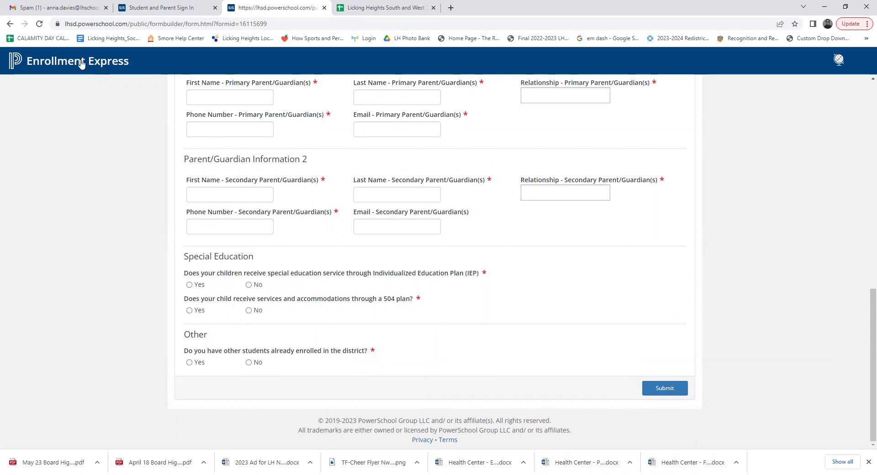
Switch to Gmail and look through the starred messages for the enrollment email.
left_click(63, 10)
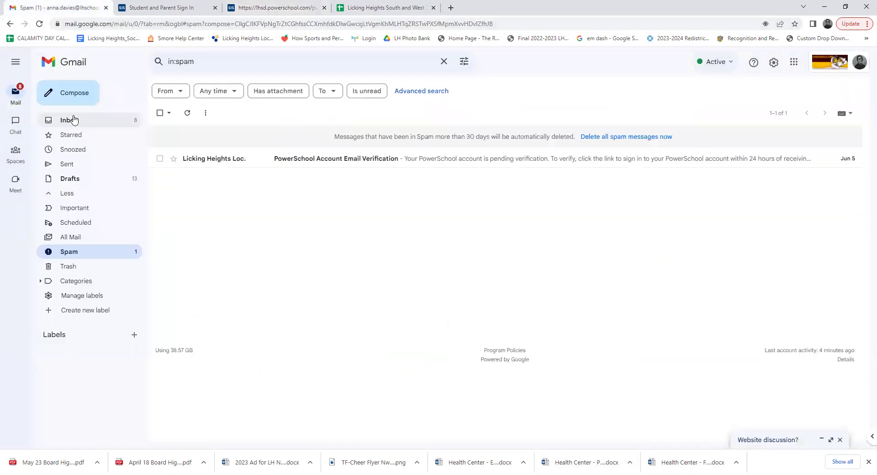
left_click(74, 134)
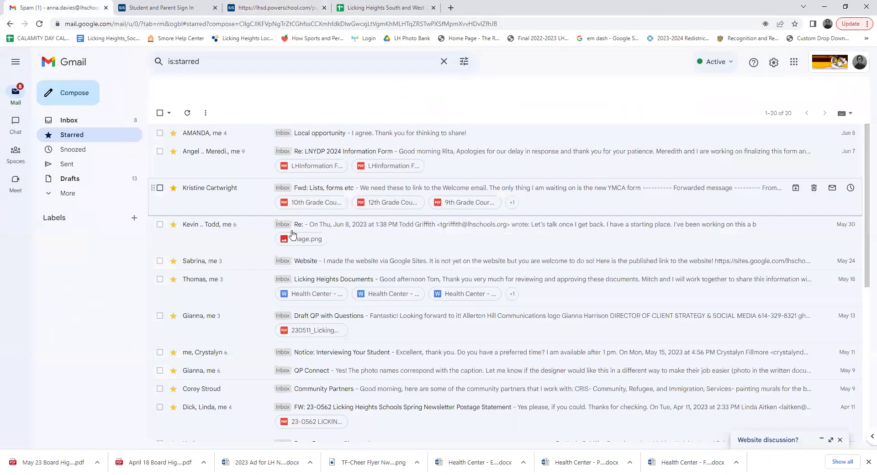
scroll(287, 278, "down", 6)
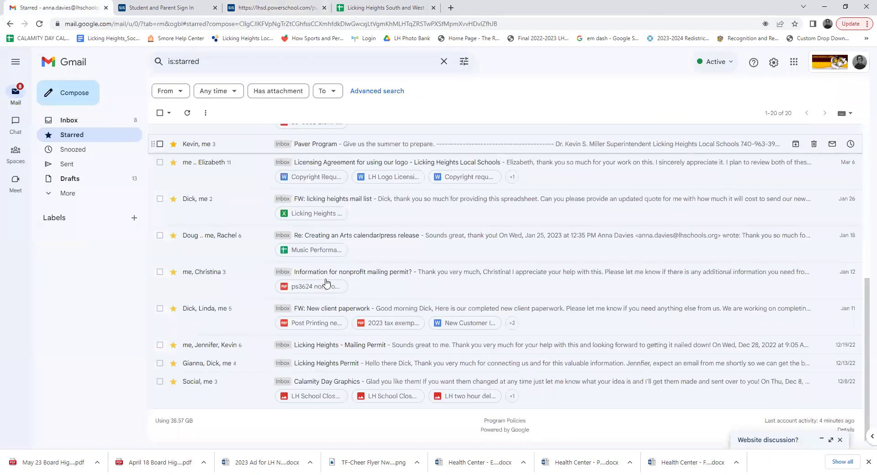
scroll(403, 274, "up", 7)
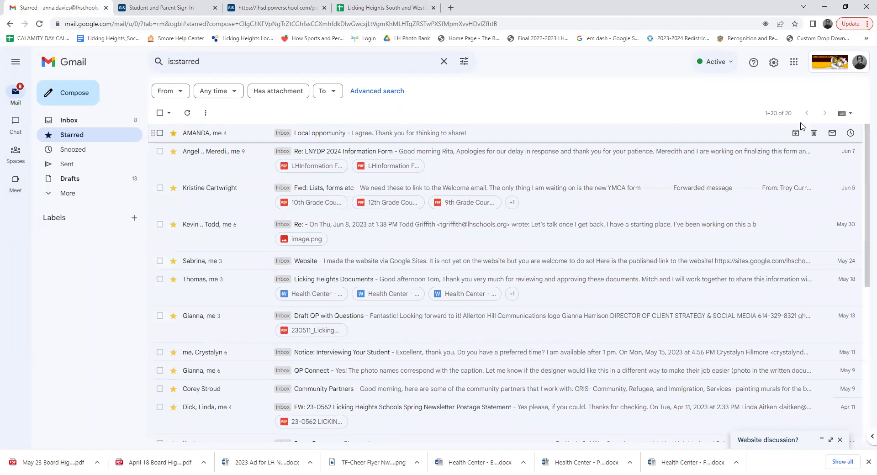
Find the "23-24 Step 2 Enrollment Email" message in the inbox and open it.
left_click(98, 120)
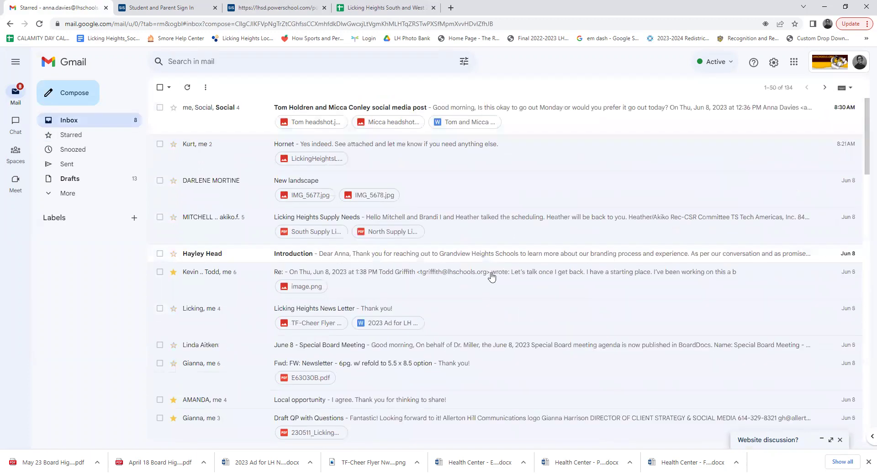
scroll(503, 281, "down", 10)
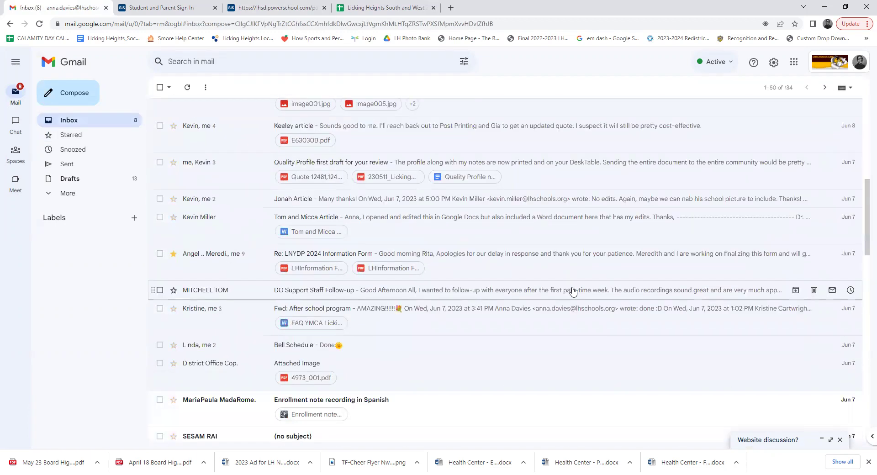
scroll(520, 334, "down", 7)
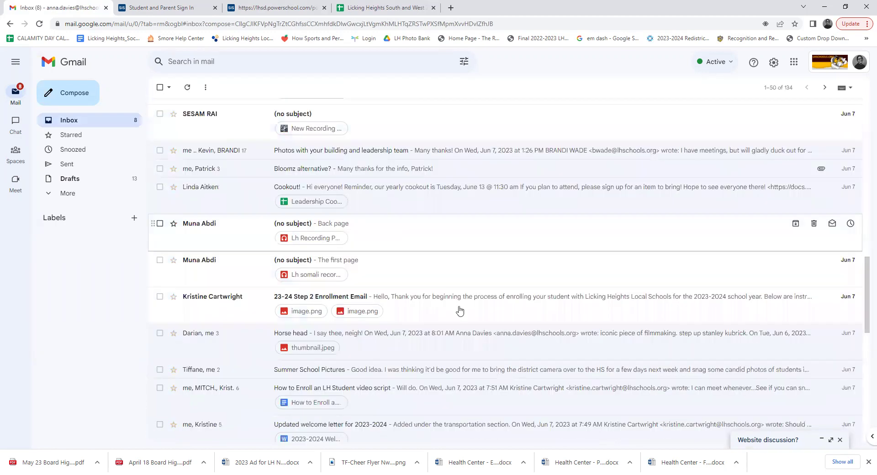
scroll(459, 310, "down", 1)
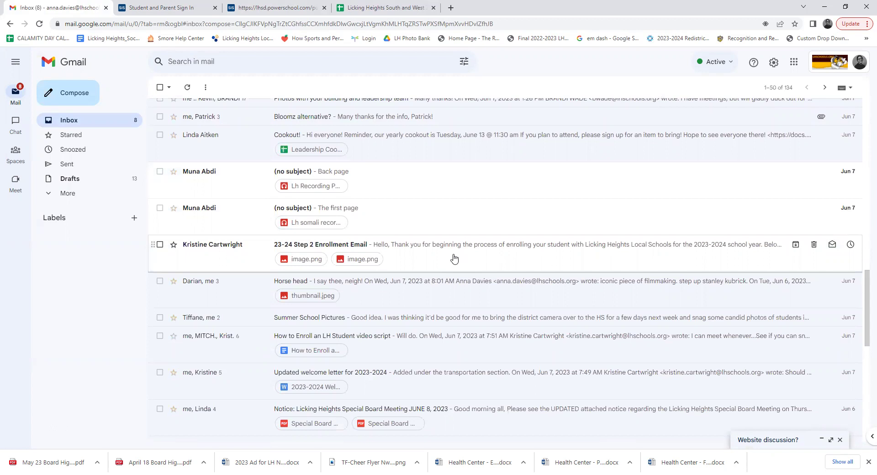
left_click(454, 259)
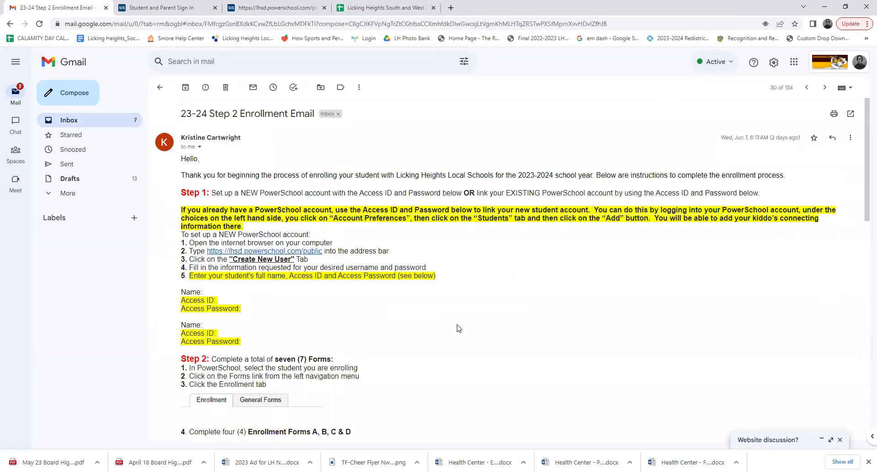
Examine the email's Step 1 account setup instructions, the Access ID and Access Password lines, and the Step 2 forms list.
scroll(459, 329, "down", 1)
scroll(459, 328, "up", 1)
scroll(460, 328, "down", 2)
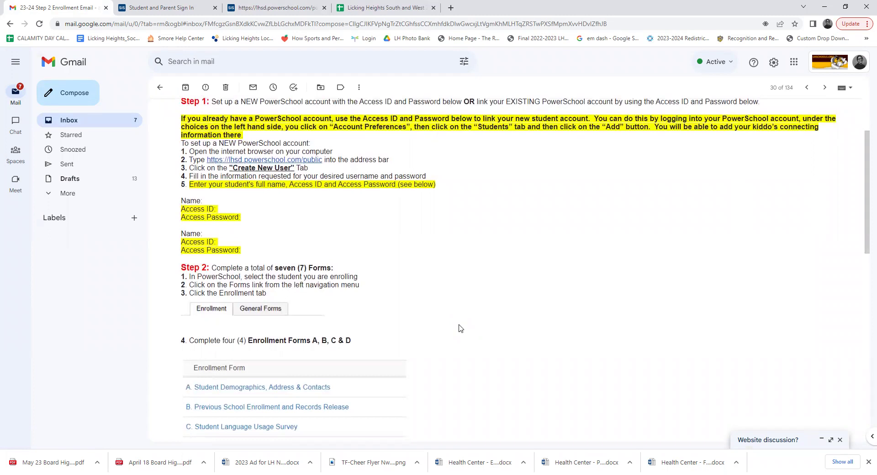
scroll(461, 328, "up", 1)
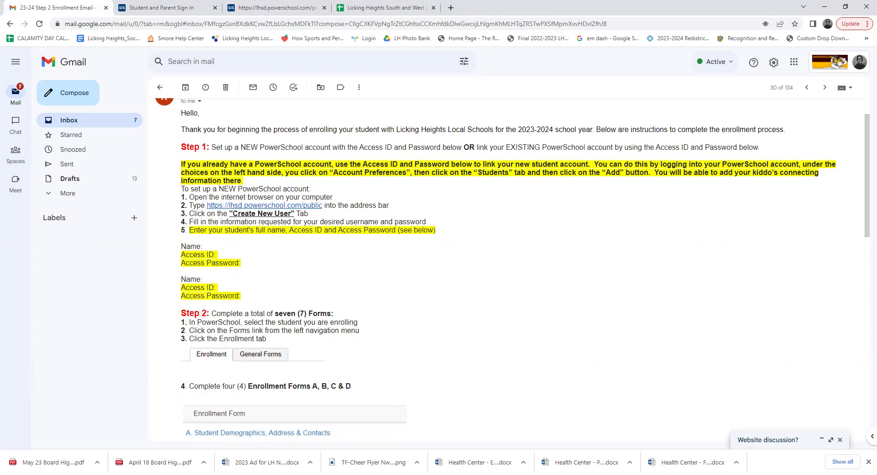
scroll(538, 358, "down", 1)
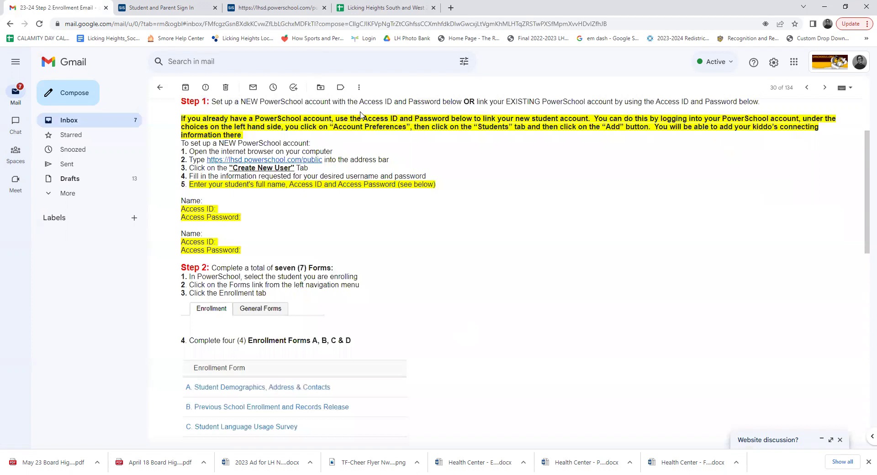
Switch to the PowerSchool SIS sign-in page and open the Create Parent Account form at its account details.
left_click(168, 9)
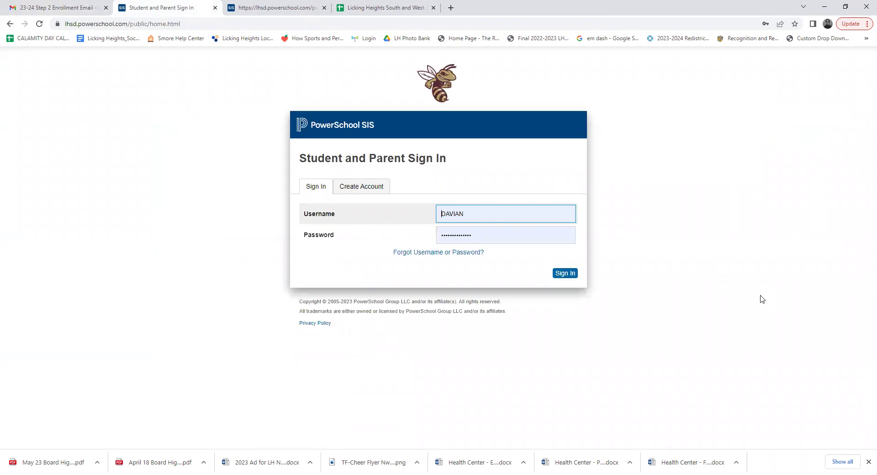
left_click(382, 187)
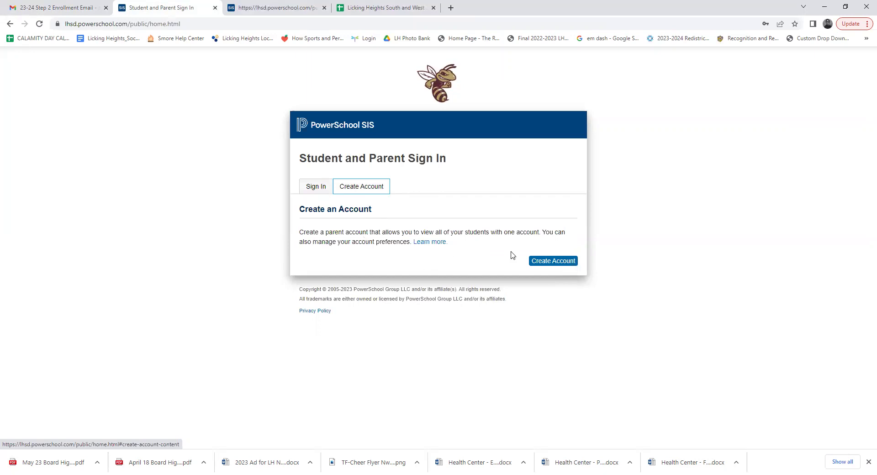
left_click(544, 263)
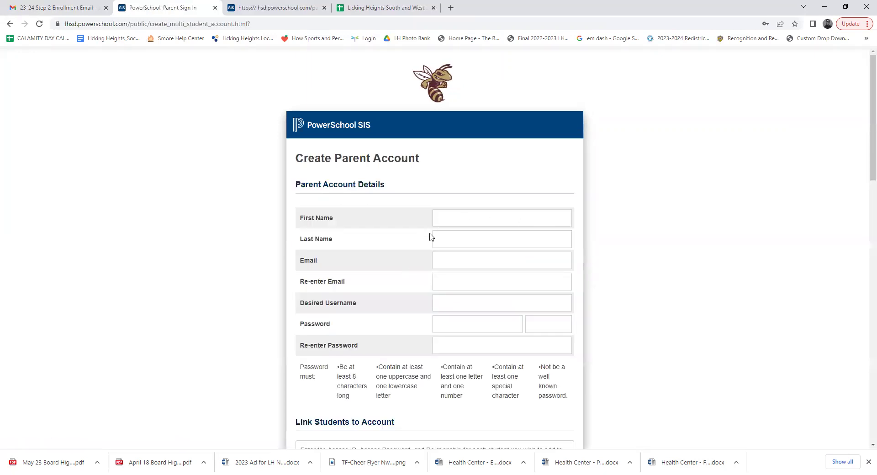
scroll(681, 362, "down", 1)
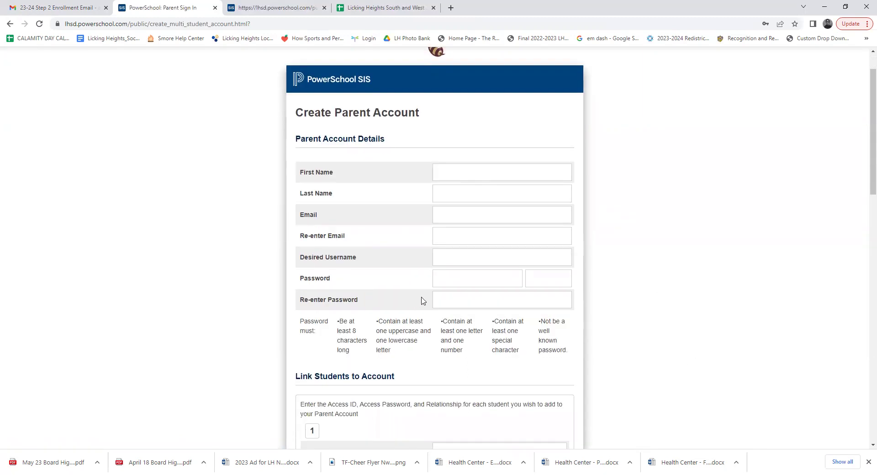
Examine the password rules and the Link Students to Account fields for Student Name, Access ID, Access Password and Relationship.
scroll(434, 326, "down", 3)
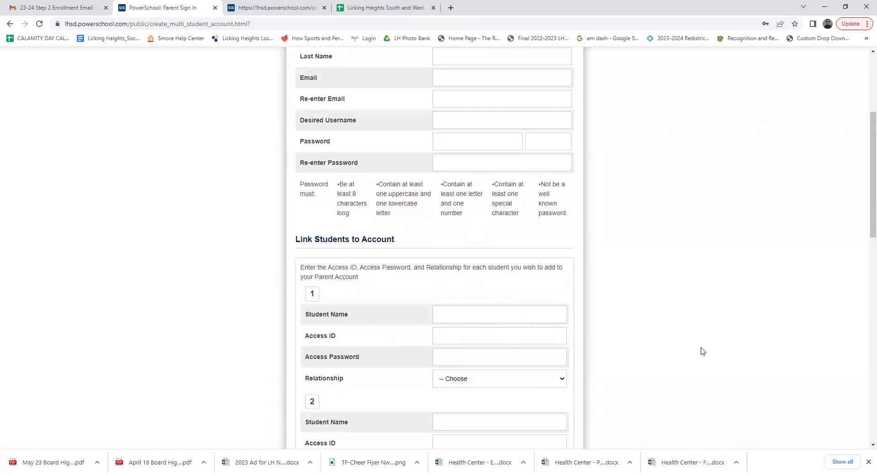
scroll(716, 351, "down", 1)
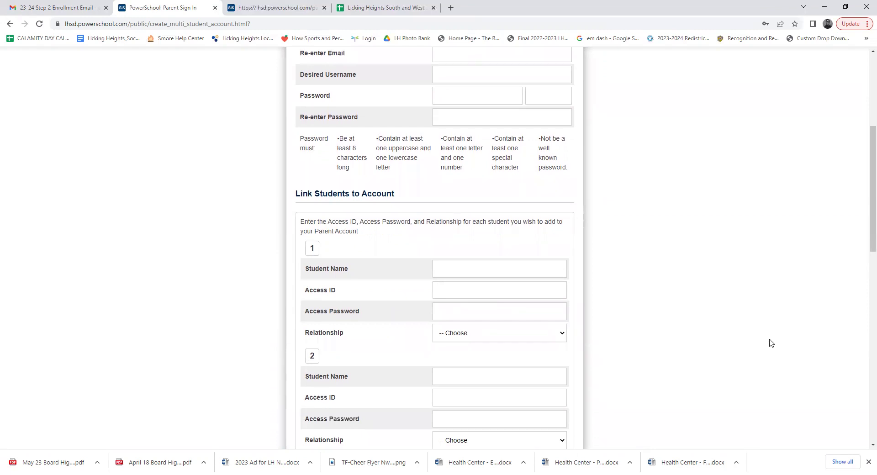
scroll(711, 341, "down", 2)
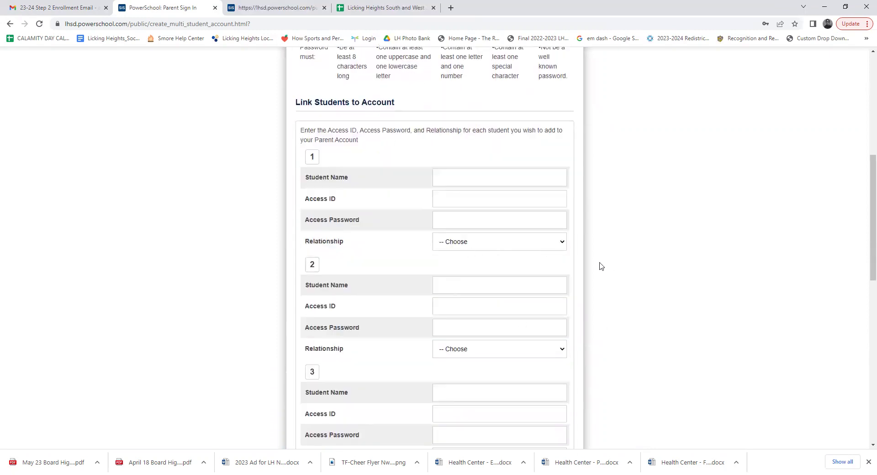
scroll(615, 327, "up", 2)
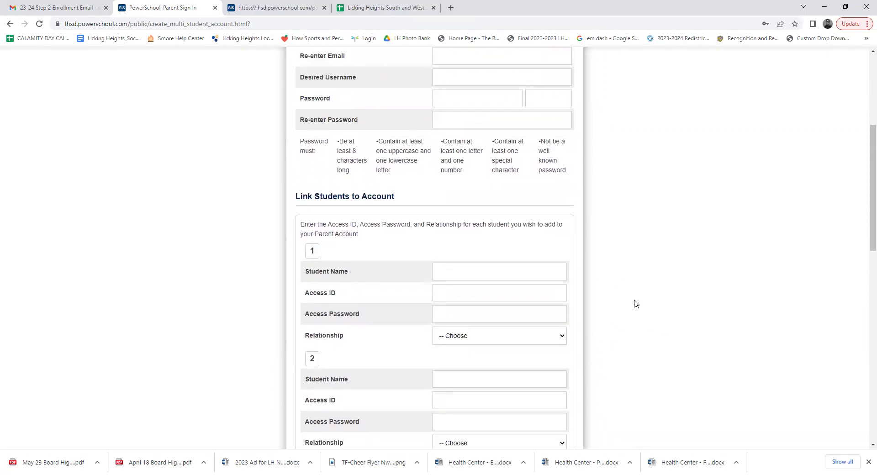
scroll(636, 303, "up", 2)
Switch to Gmail and open the "PowerSchool Account Email Verification" message in the Spam folder.
left_click(60, 7)
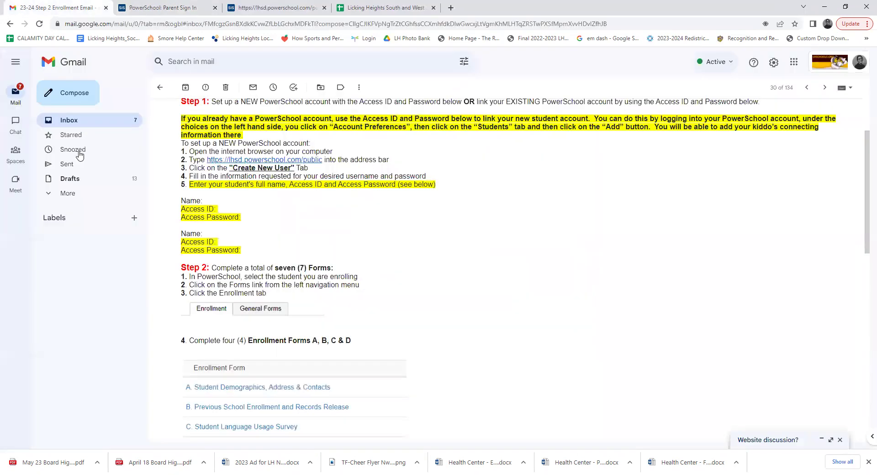
left_click(84, 194)
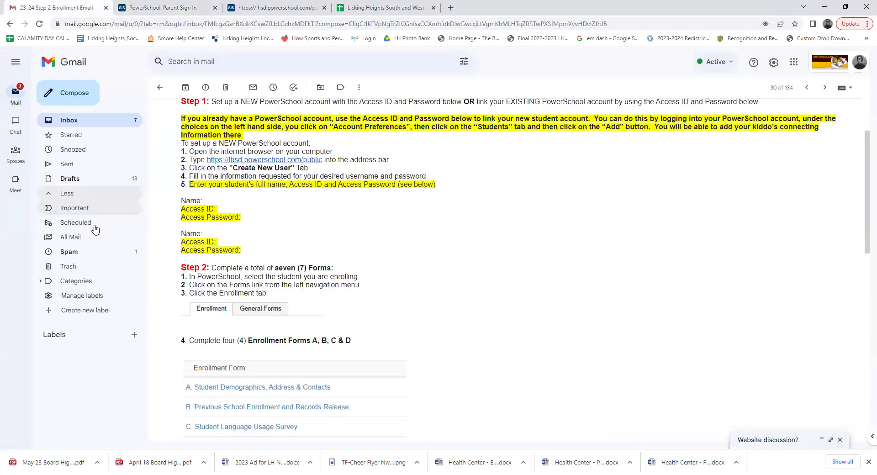
left_click(92, 255)
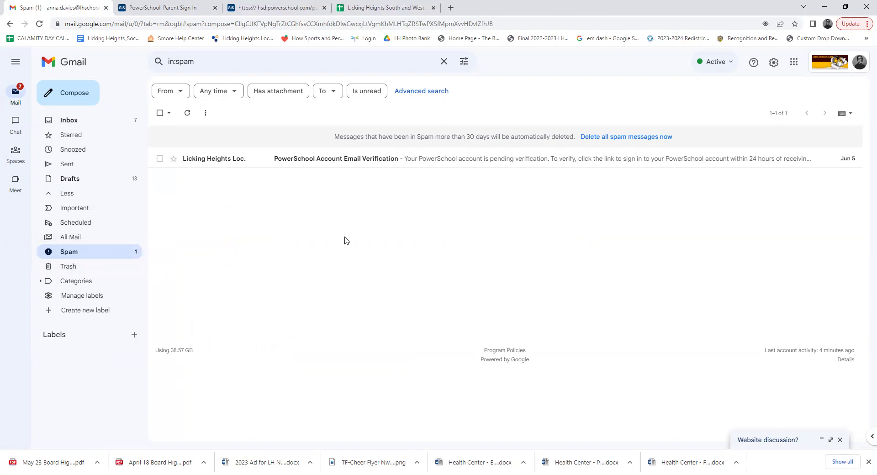
left_click(389, 164)
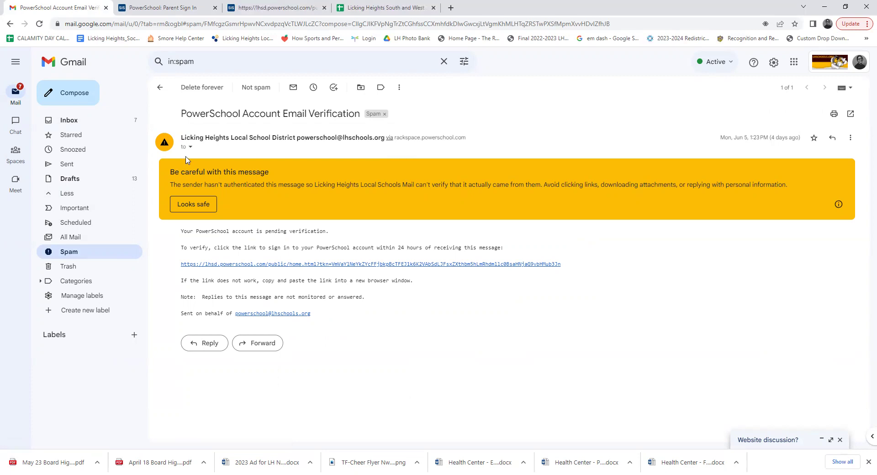
Switch to PowerSchool SIS, return to the Student and Parent Sign In page, and sign in with the parent account's saved username and password.
left_click(176, 7)
scroll(280, 282, "up", 3)
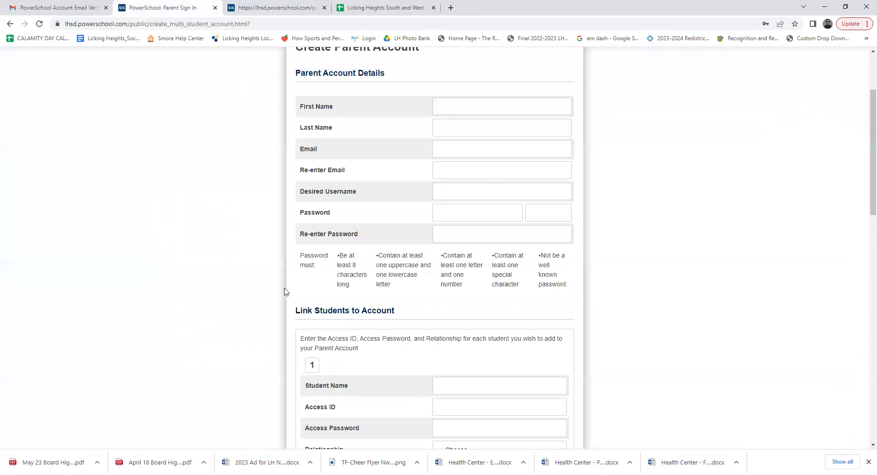
left_click(11, 25)
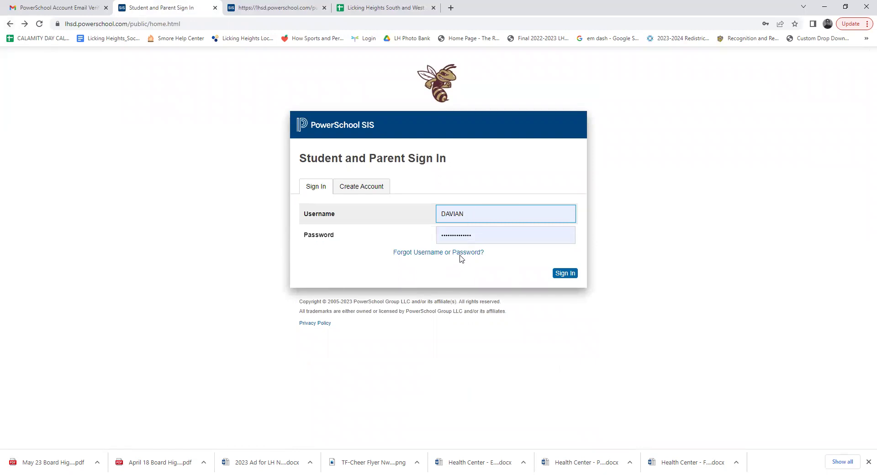
left_click(467, 218)
left_click(504, 265)
left_click(572, 275)
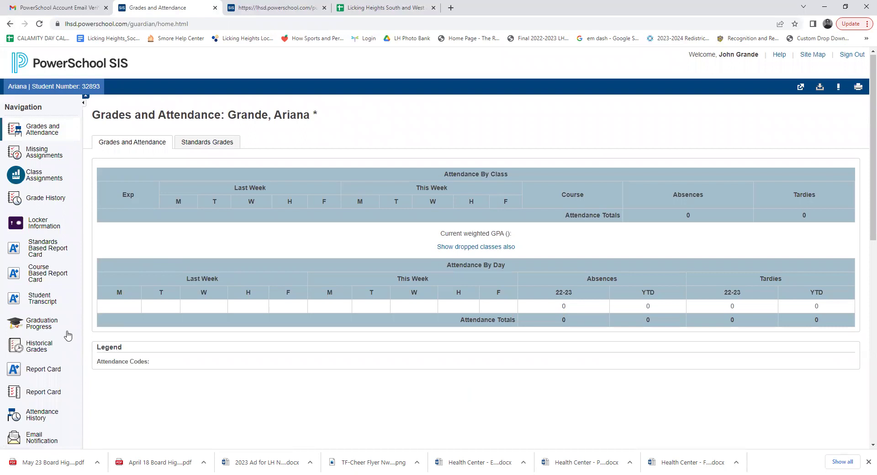
Open the Forms page to show the student's enrollment form listing.
scroll(67, 338, "down", 3)
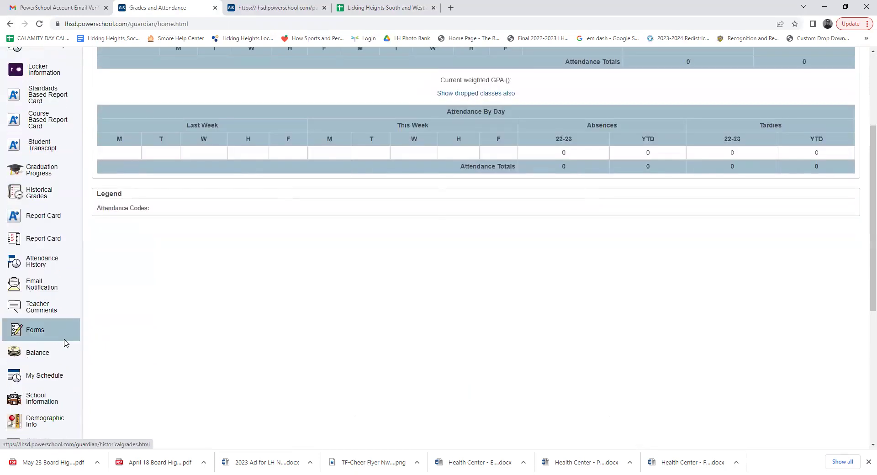
scroll(28, 305, "down", 1)
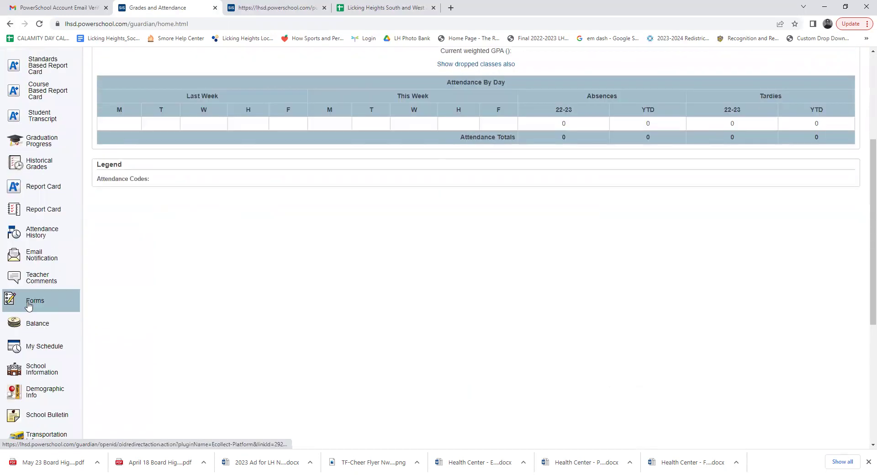
left_click(31, 305)
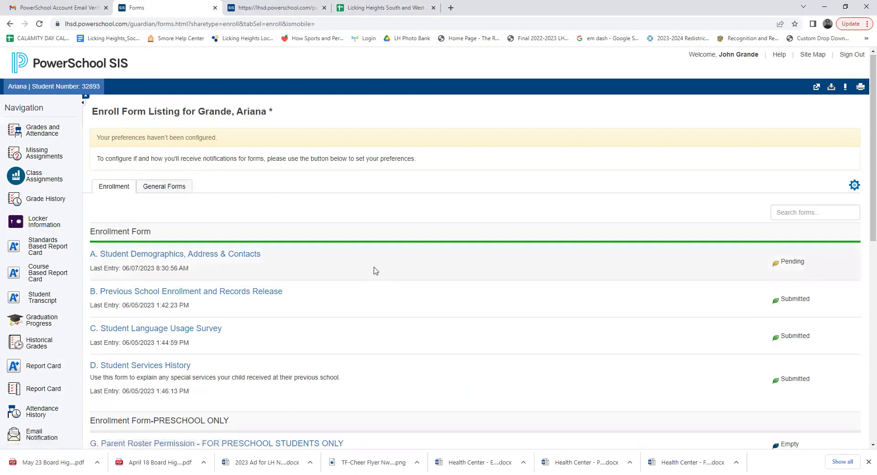
Open enrollment form "A. Student Demographics, Address & Contacts" and dismiss the warning.
scroll(423, 270, "down", 2)
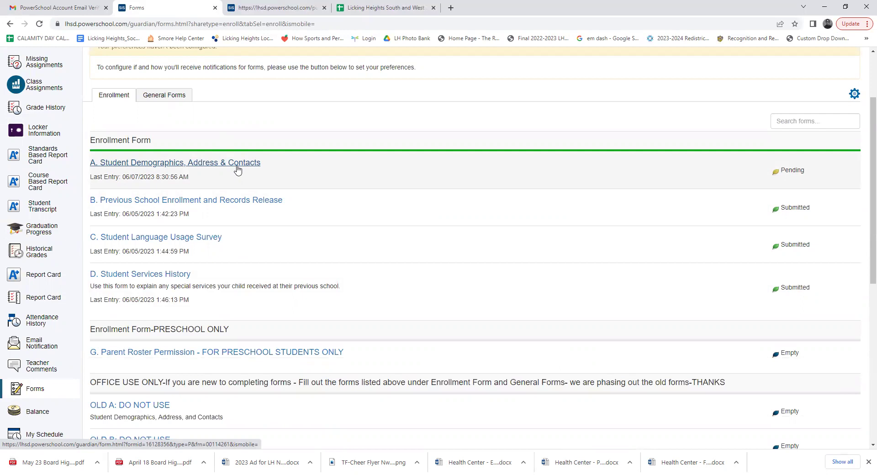
left_click(238, 170)
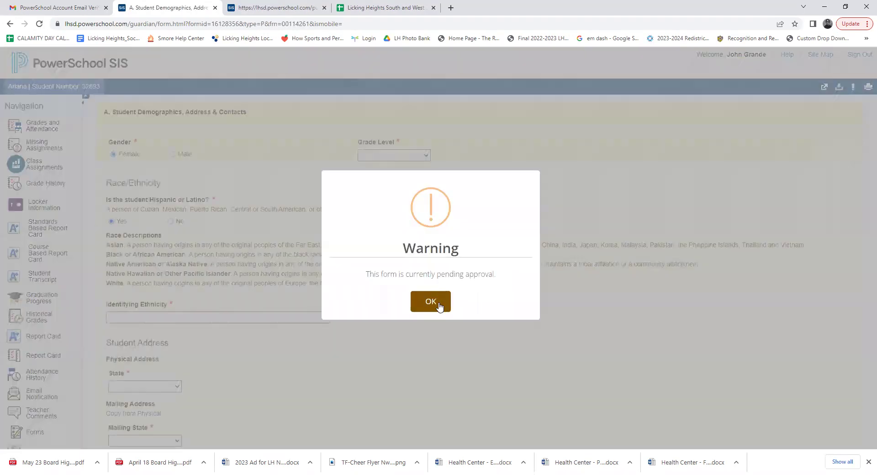
left_click(439, 303)
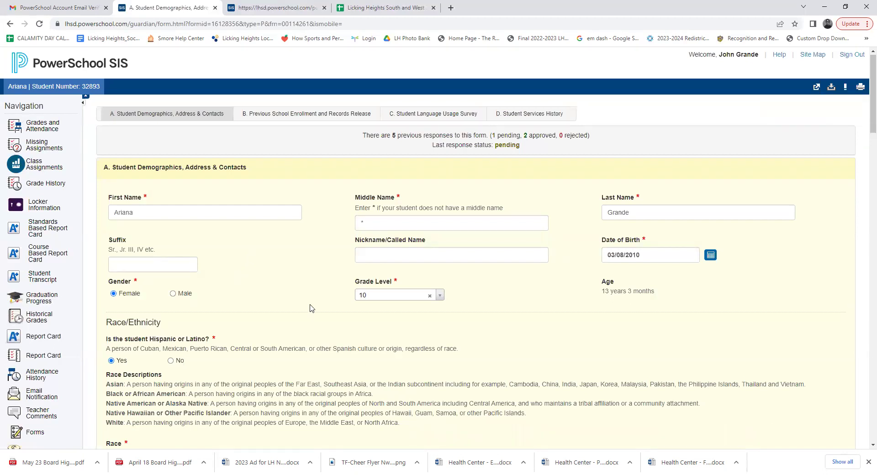
Examine form A's student details, race and ethnicity, physical and mailing address, military status and Parent/Guardian 1 contact sections.
scroll(326, 362, "down", 3)
scroll(326, 362, "down", 2)
scroll(356, 389, "down", 2)
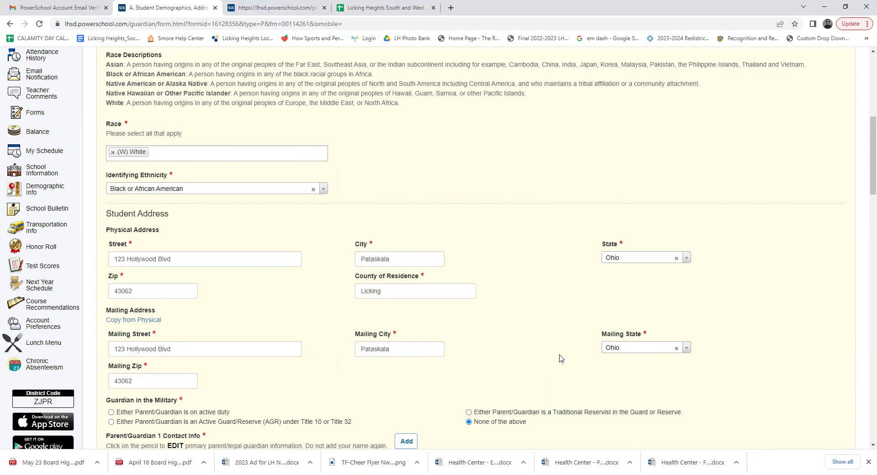
scroll(560, 358, "down", 2)
scroll(561, 358, "down", 2)
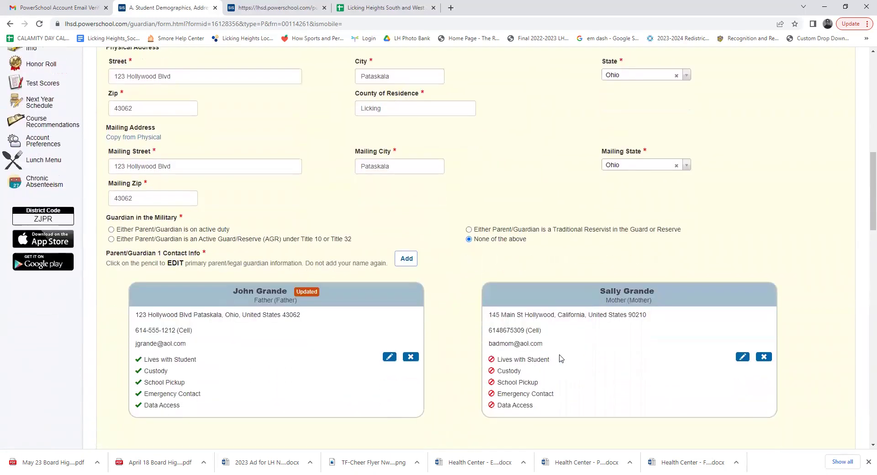
scroll(561, 359, "down", 1)
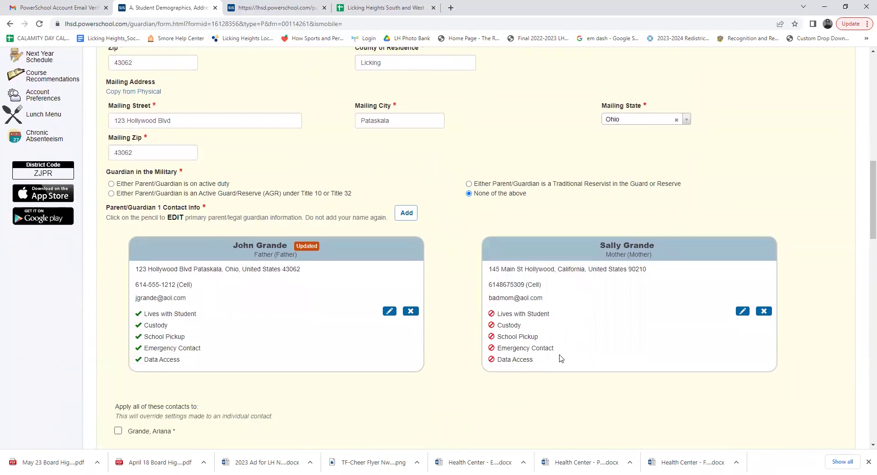
scroll(561, 358, "down", 1)
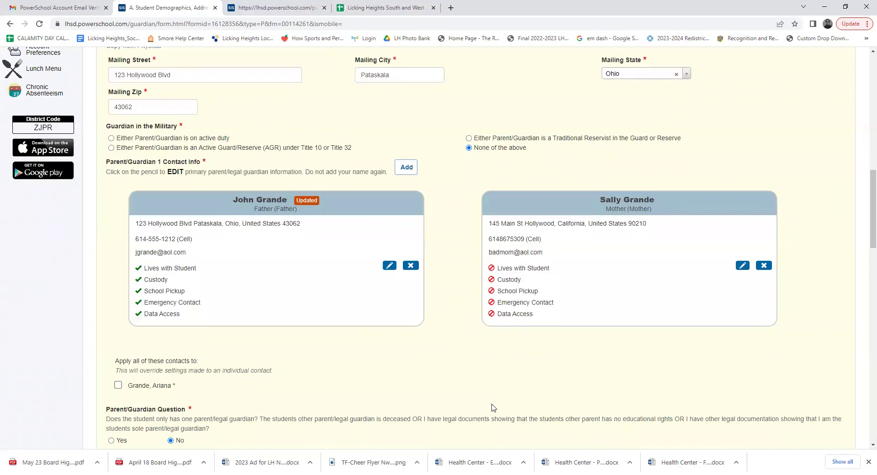
scroll(465, 408, "down", 5)
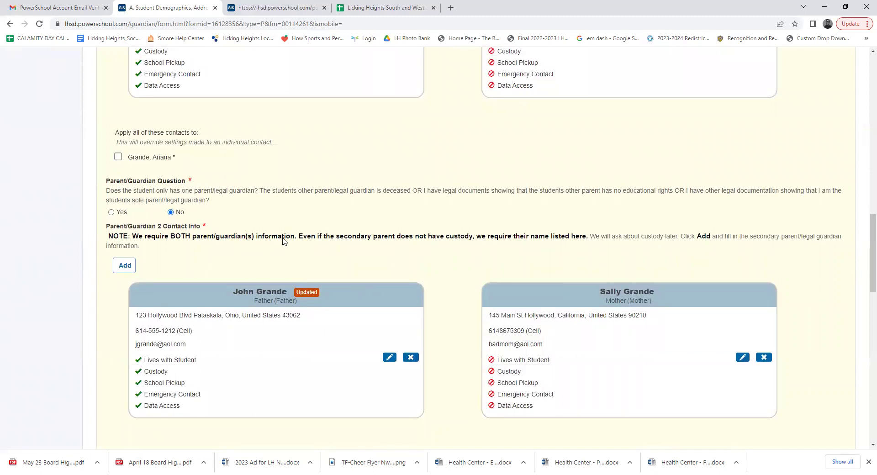
Open the father's contact under Parent/Guardian 1 for editing, go through its details and permissions, and save the contact.
scroll(283, 238, "up", 1)
scroll(283, 239, "up", 1)
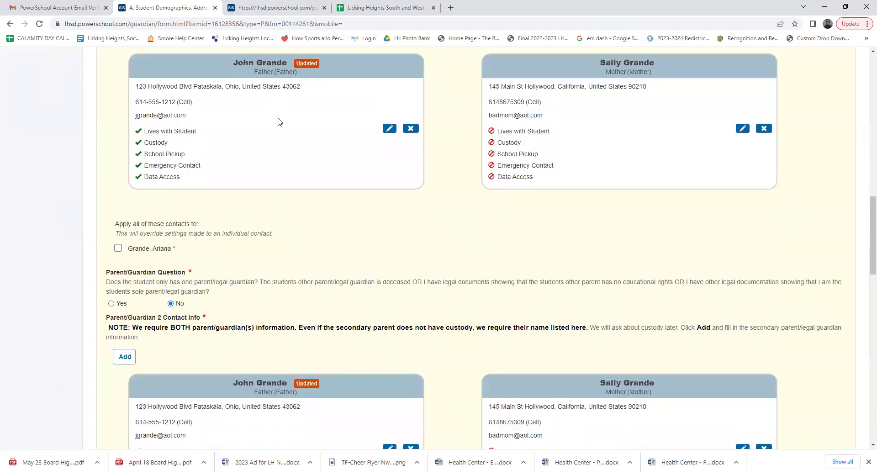
left_click(388, 129)
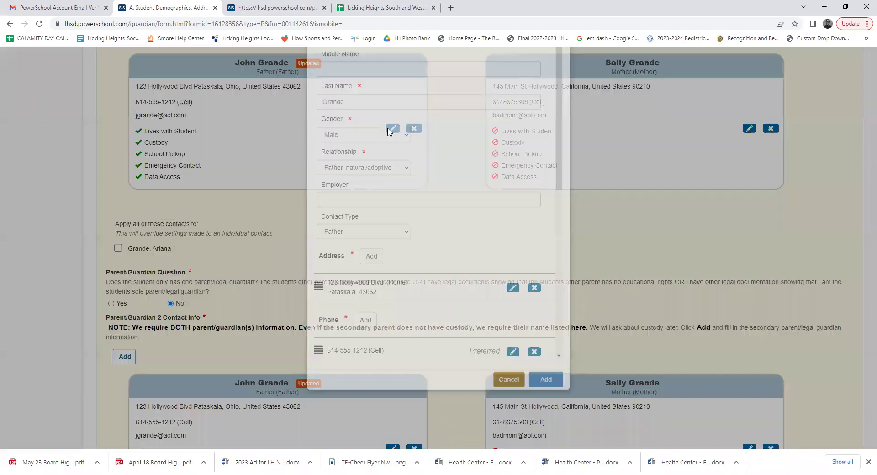
scroll(377, 255, "down", 2)
scroll(377, 254, "down", 6)
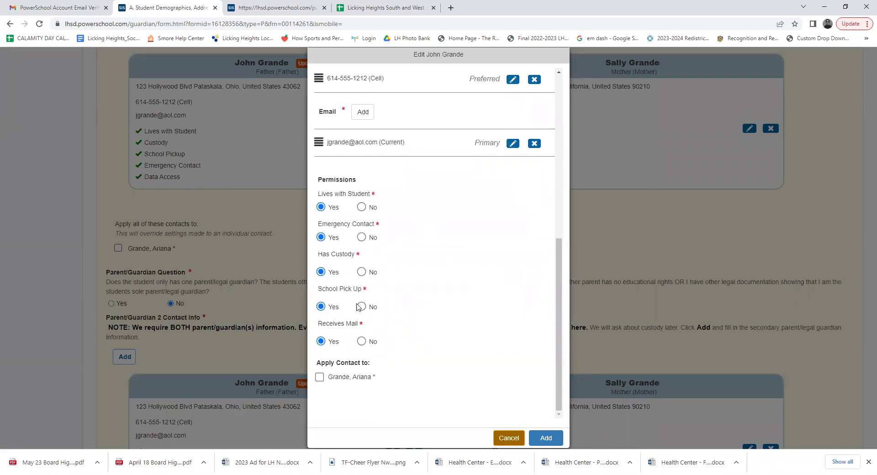
left_click(563, 438)
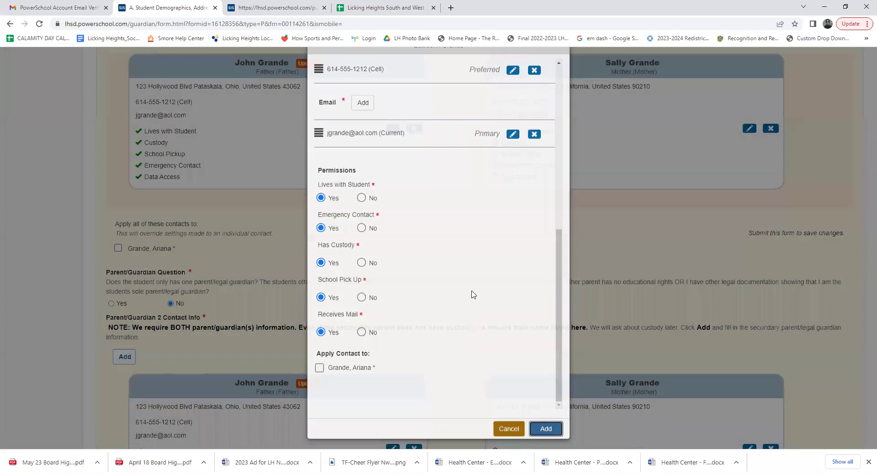
Examine the rest of form A, covering Parent/Guardian 2, legal custody, emergency contacts, required enrollment documentation and the parent signature.
scroll(469, 291, "down", 1)
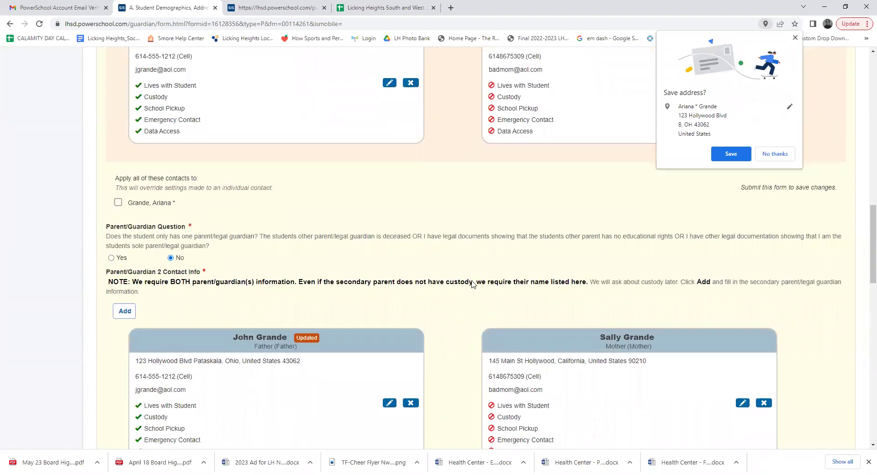
scroll(353, 246, "down", 1)
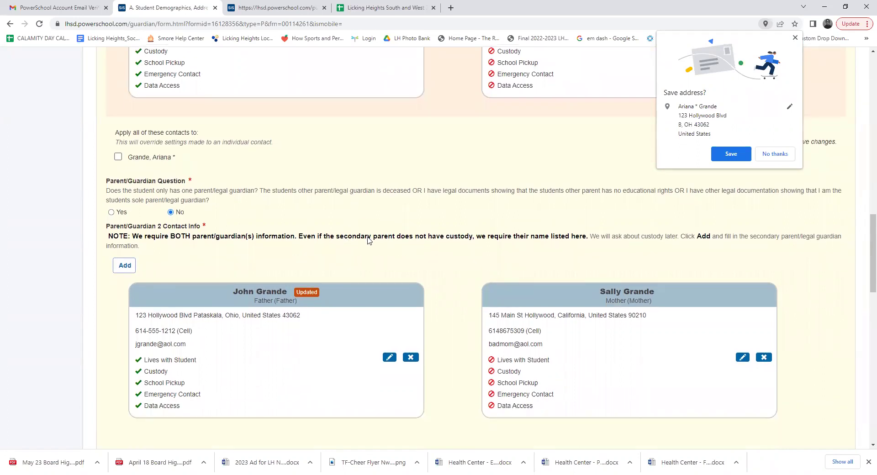
scroll(369, 250, "down", 1)
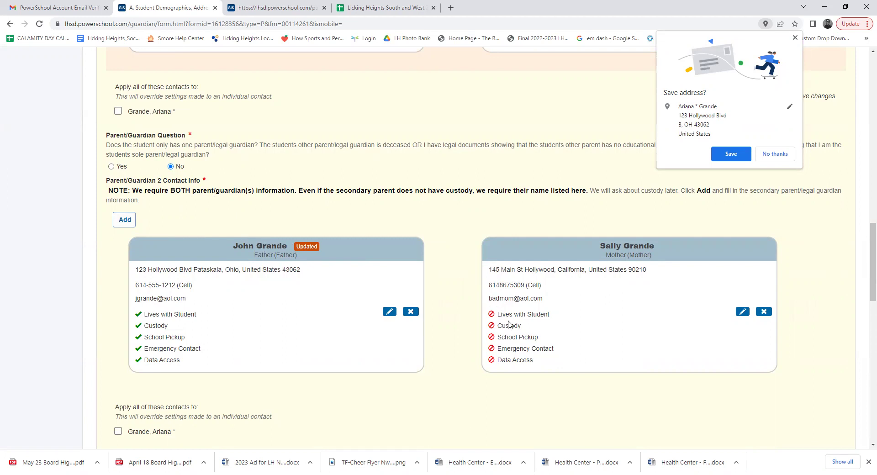
scroll(465, 319, "down", 3)
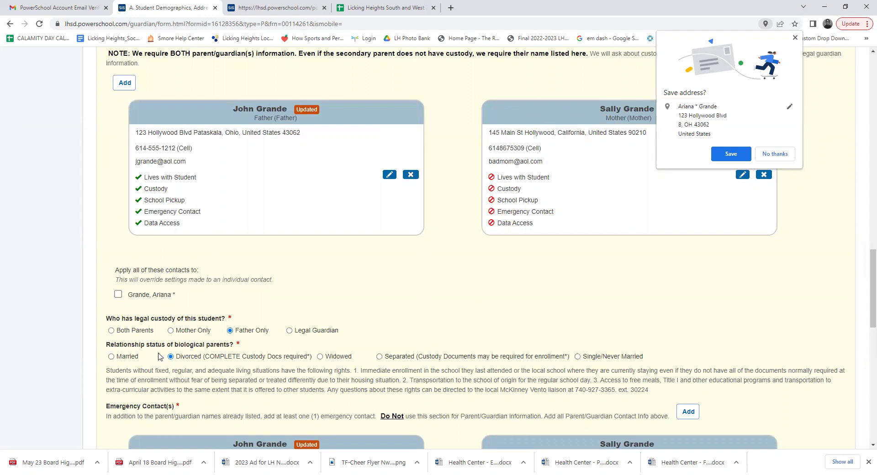
scroll(162, 359, "down", 4)
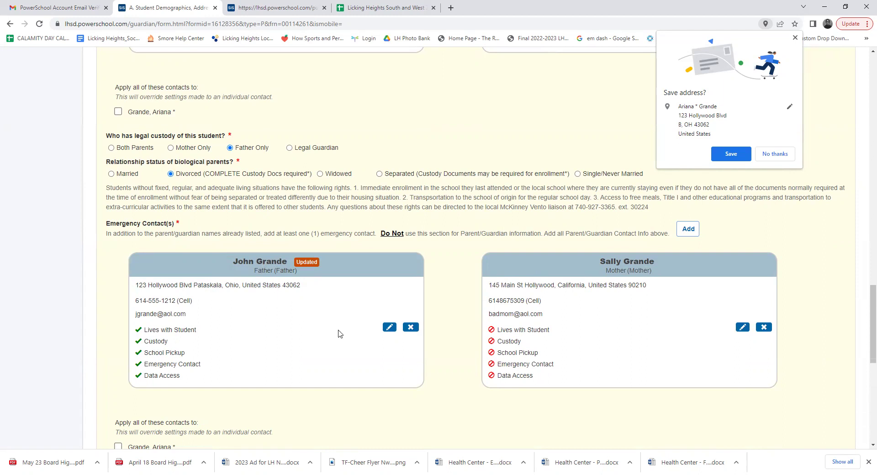
scroll(339, 331, "down", 1)
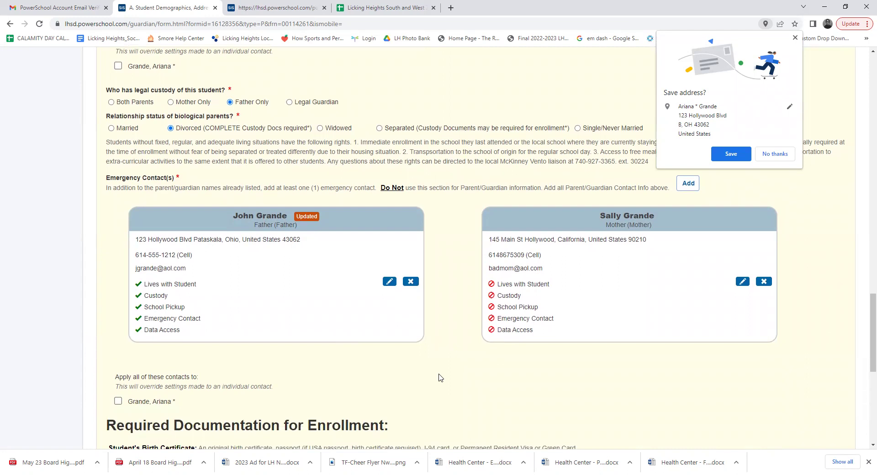
scroll(439, 378, "down", 5)
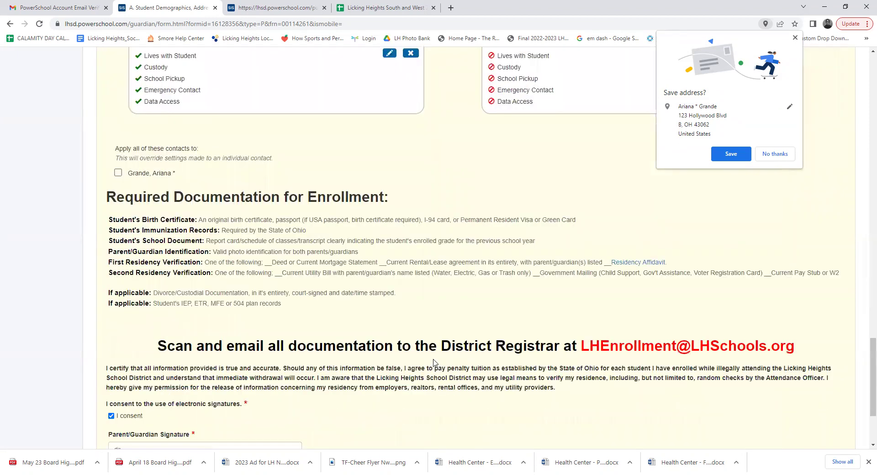
scroll(433, 362, "down", 1)
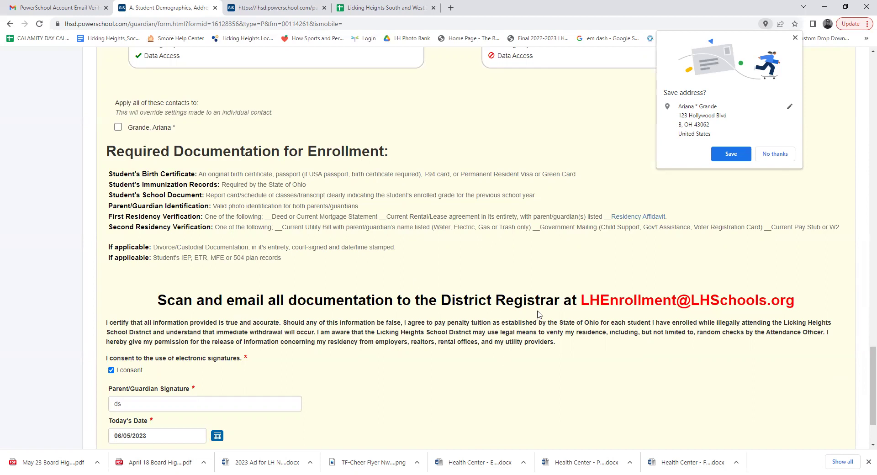
scroll(596, 316, "down", 2)
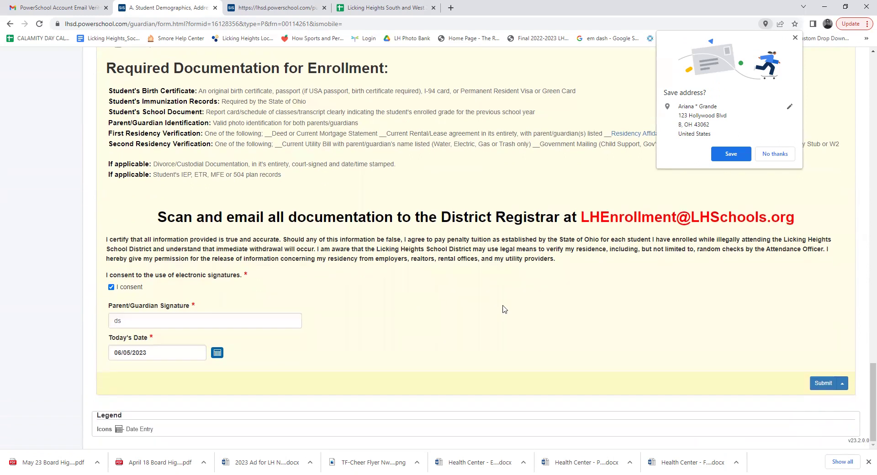
Submit form A, acknowledge the confirmation, and open form "B. Previous School Enrollment and Records Release".
left_click(824, 384)
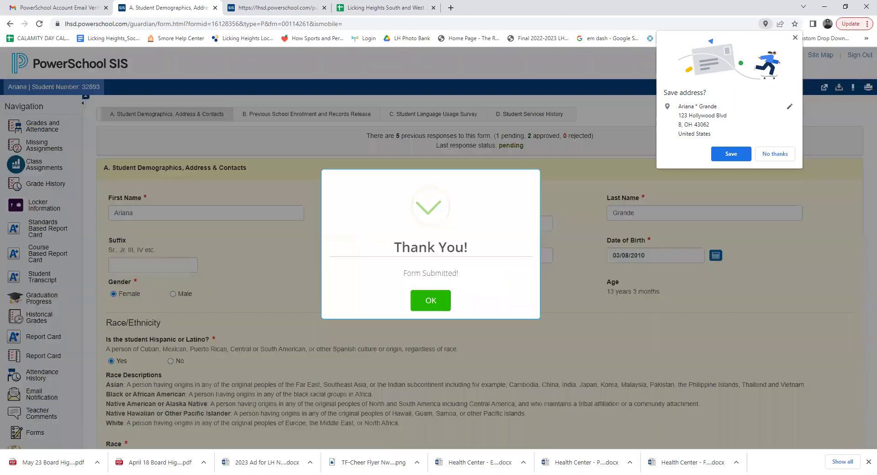
left_click(418, 306)
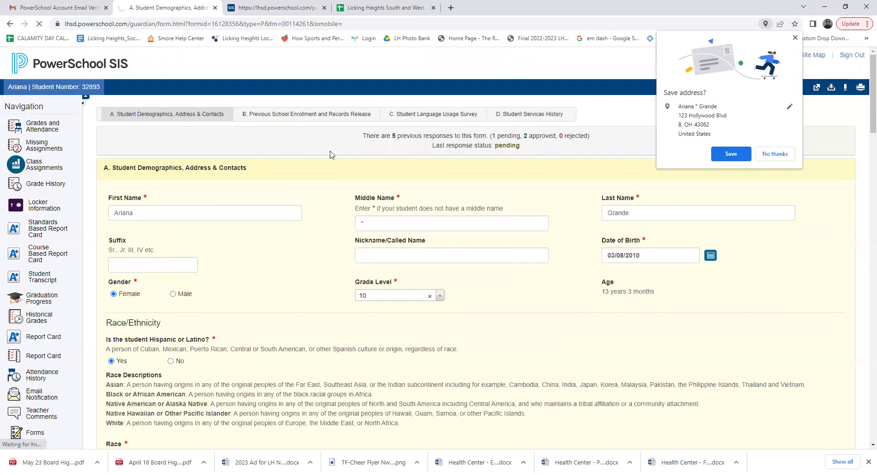
left_click(322, 119)
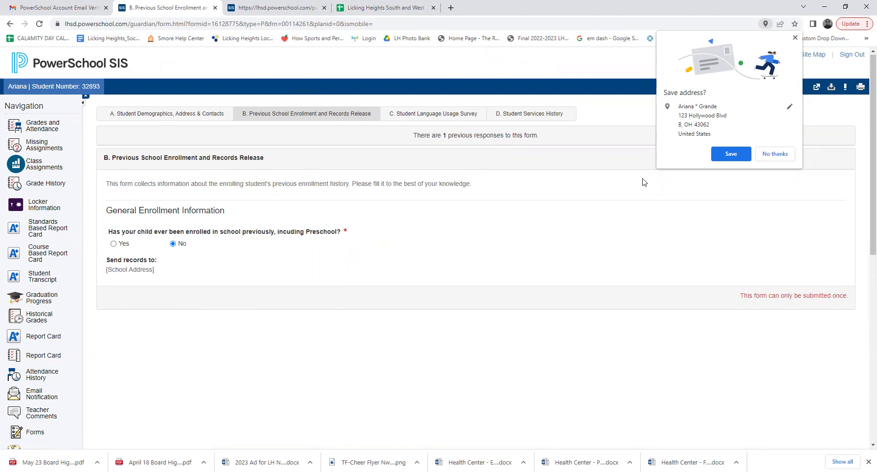
Open form "C. Student Language Usage Survey", go through its language, prior education and signature sections, and submit it.
left_click(433, 118)
left_click(470, 303)
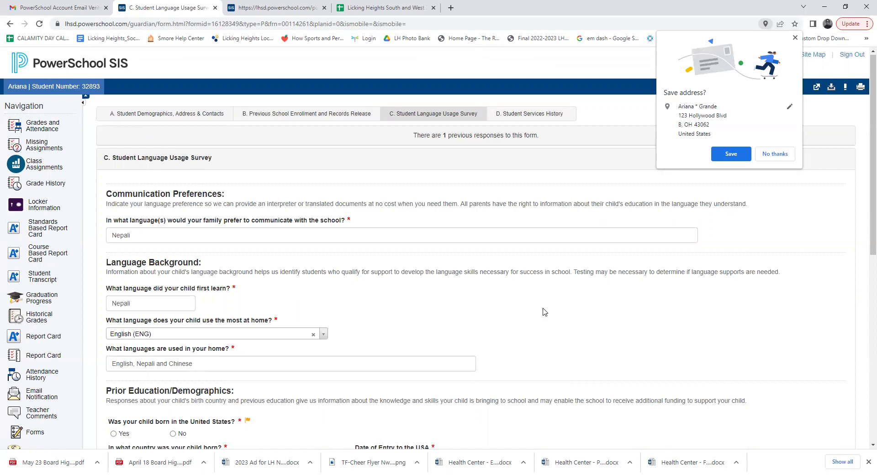
scroll(544, 312, "down", 1)
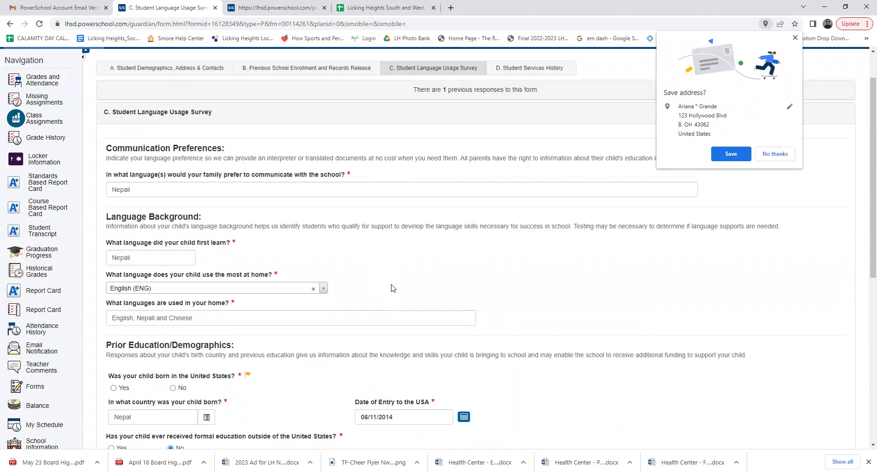
scroll(394, 287, "down", 1)
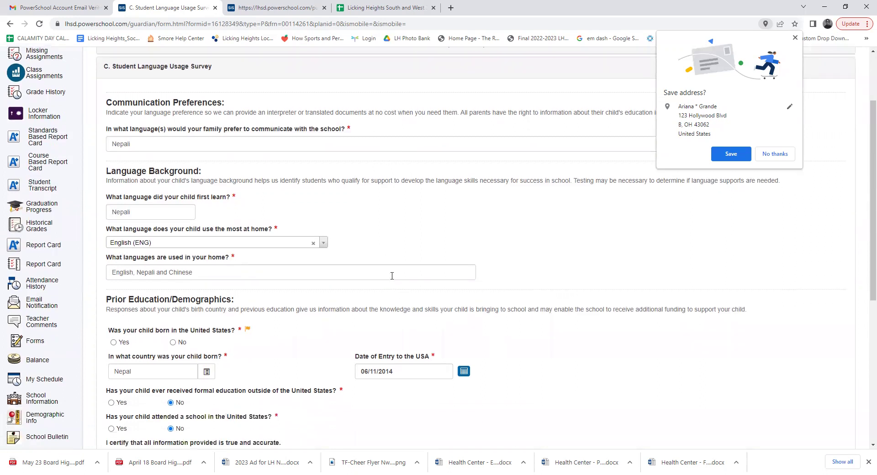
scroll(398, 264, "down", 1)
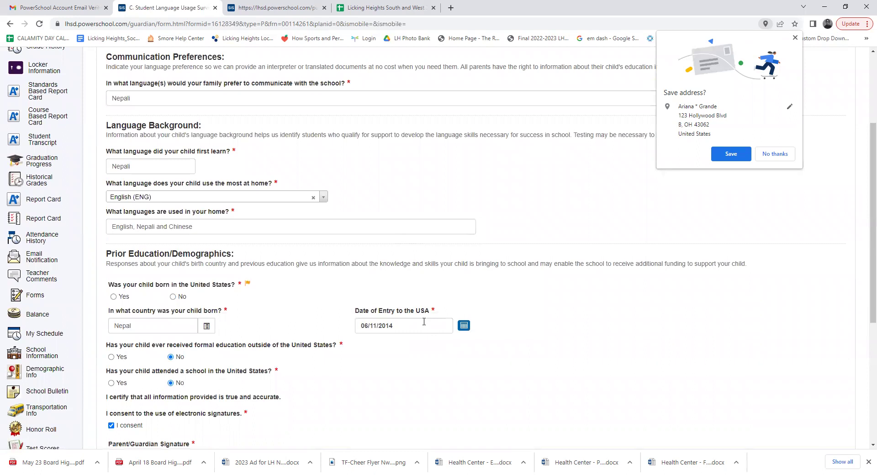
scroll(424, 321, "down", 1)
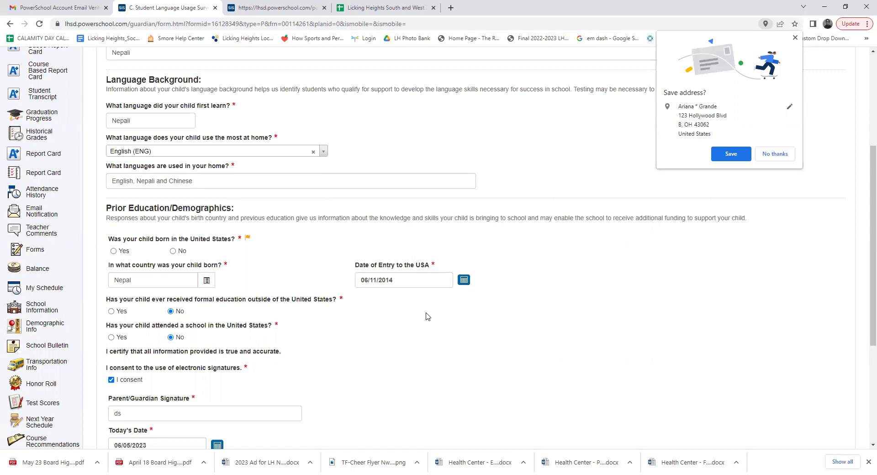
scroll(427, 316, "up", 3)
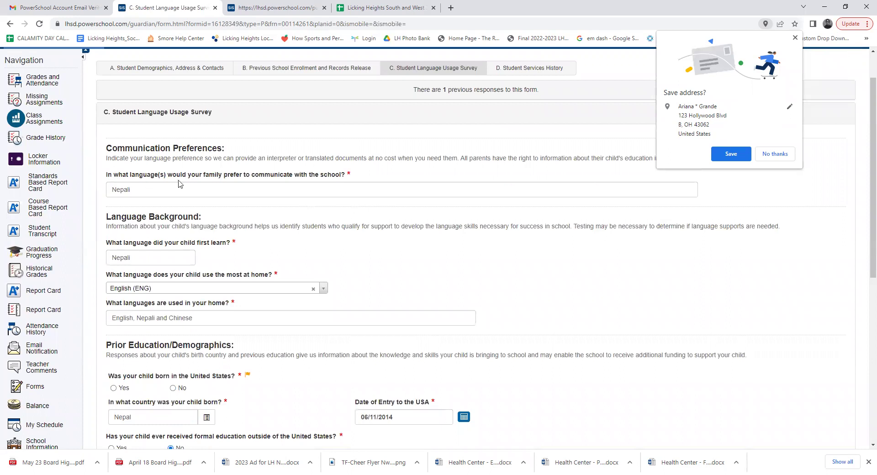
scroll(236, 247, "down", 1)
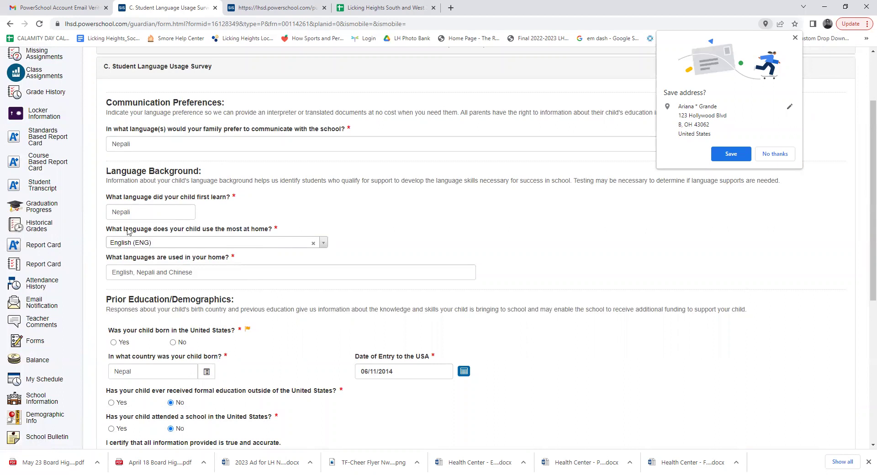
scroll(233, 322, "down", 1)
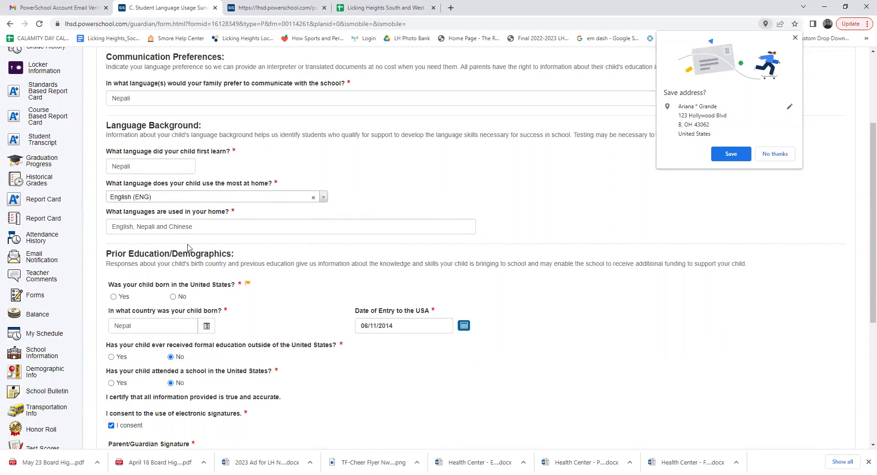
scroll(292, 260, "down", 1)
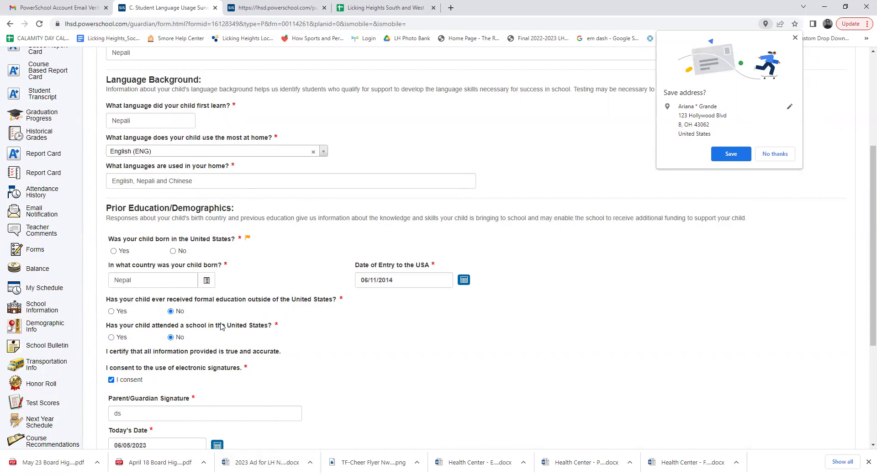
scroll(241, 370, "down", 2)
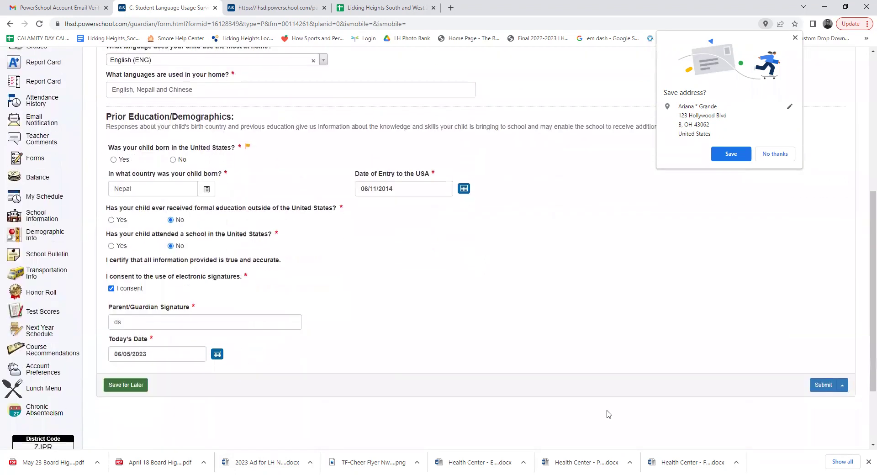
left_click(817, 386)
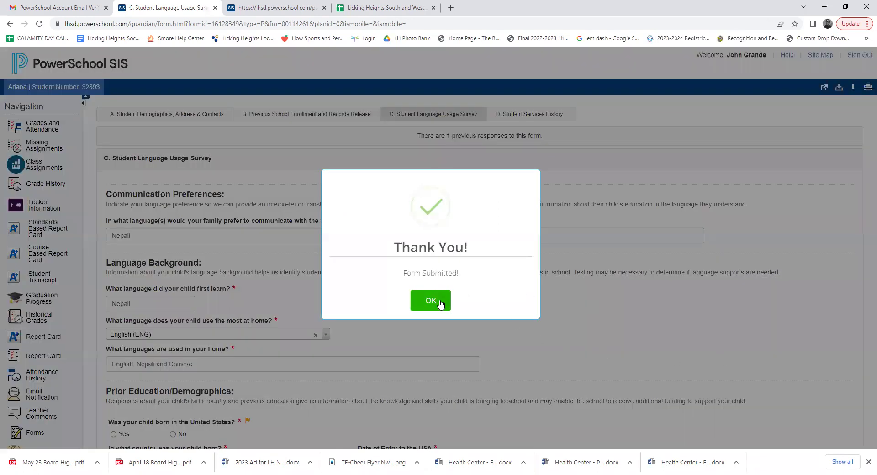
left_click(434, 294)
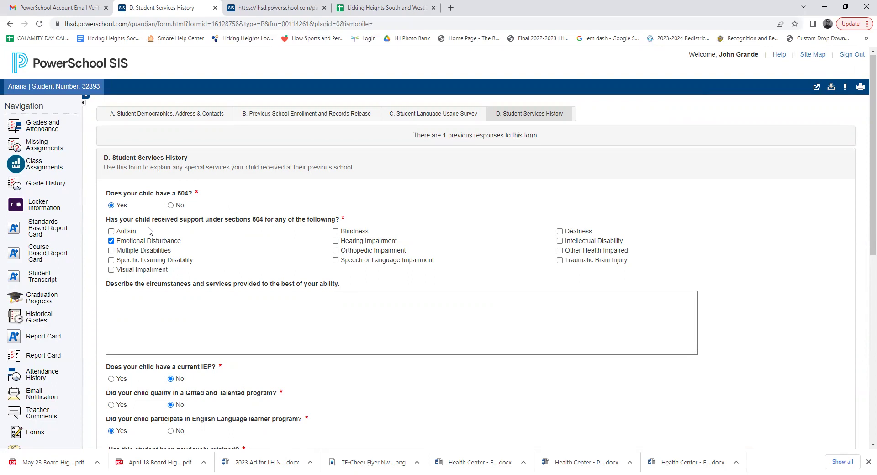
Examine form "D. Student Services History", covering the 504, IEP, gifted, English learner, retention and suspension questions.
scroll(207, 334, "down", 1)
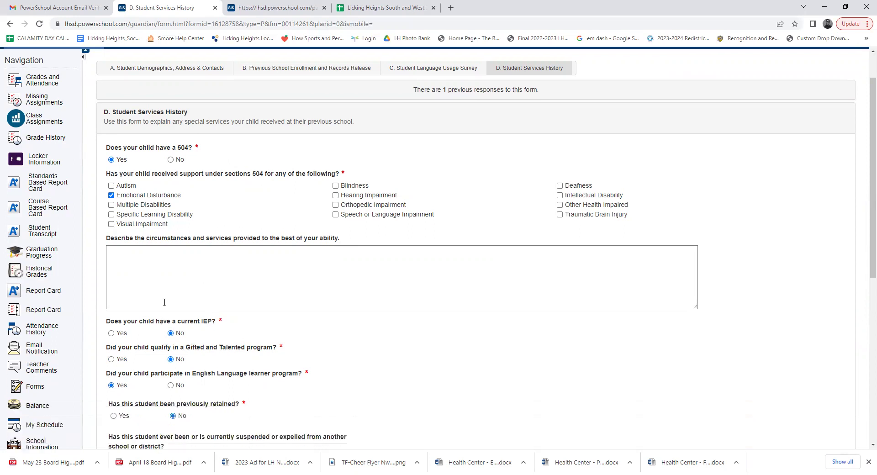
scroll(419, 288, "down", 1)
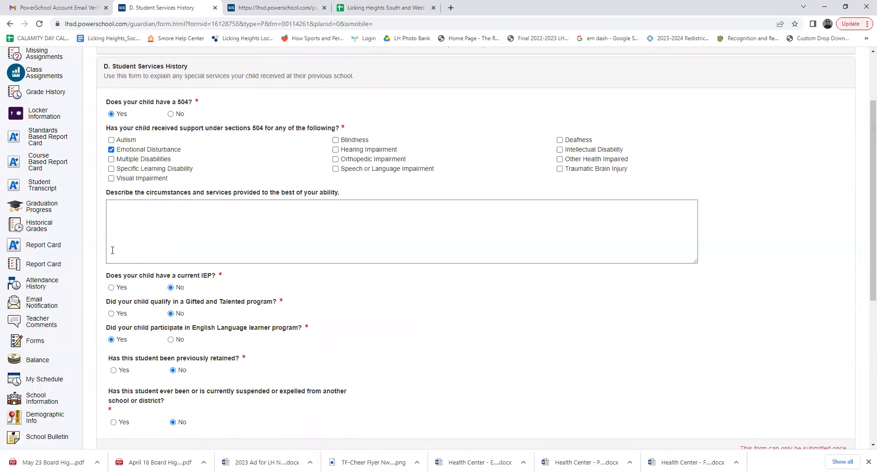
scroll(293, 363, "down", 1)
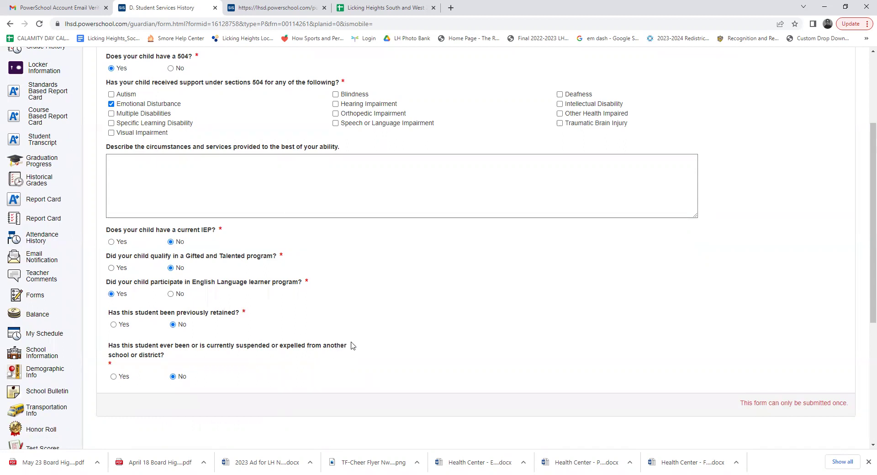
scroll(632, 345, "down", 1)
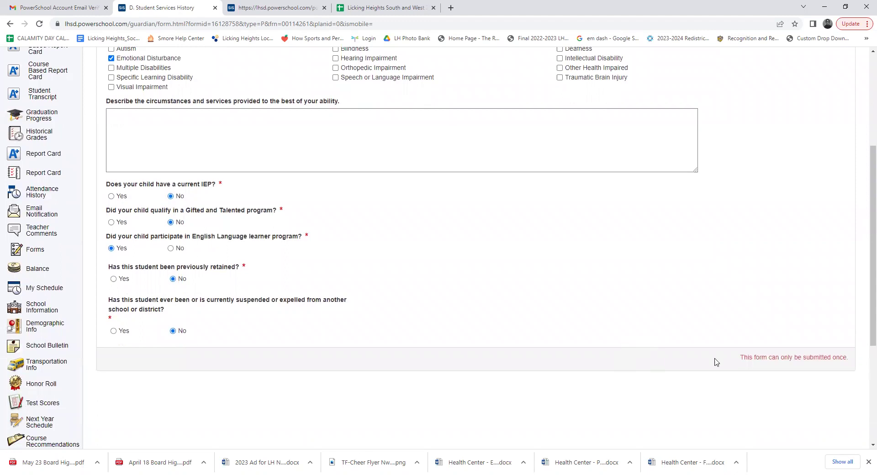
scroll(709, 408, "up", 4)
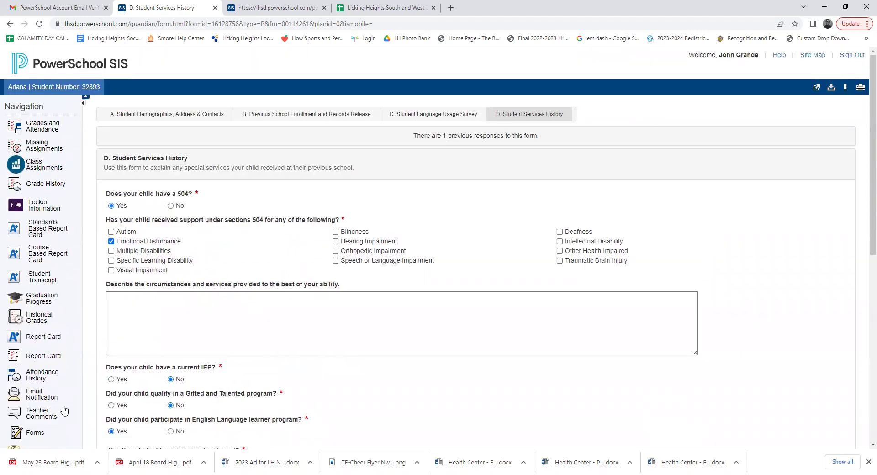
Return to the student's forms listing, show the General Forms, and open "A. Health Information-Emergency Medical Authorization (EMA)".
left_click(35, 433)
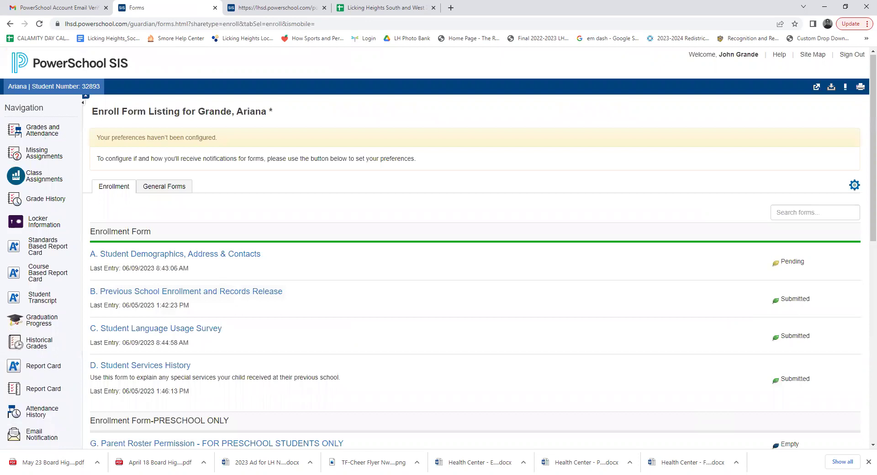
left_click(154, 191)
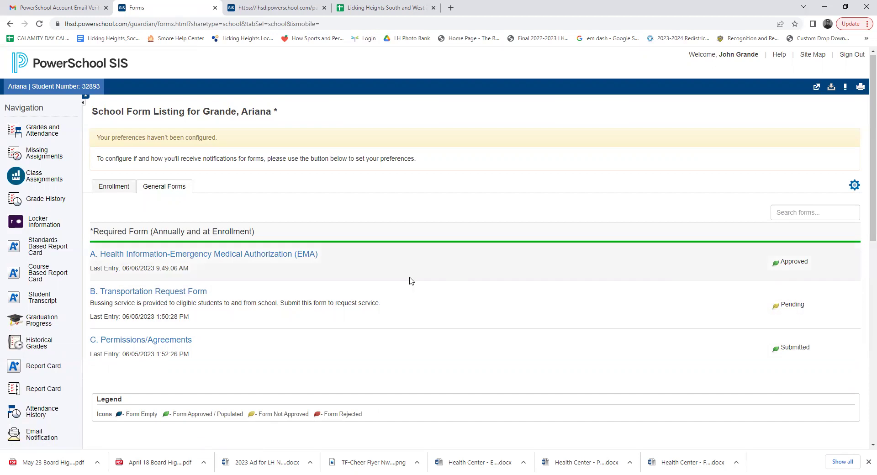
left_click(287, 256)
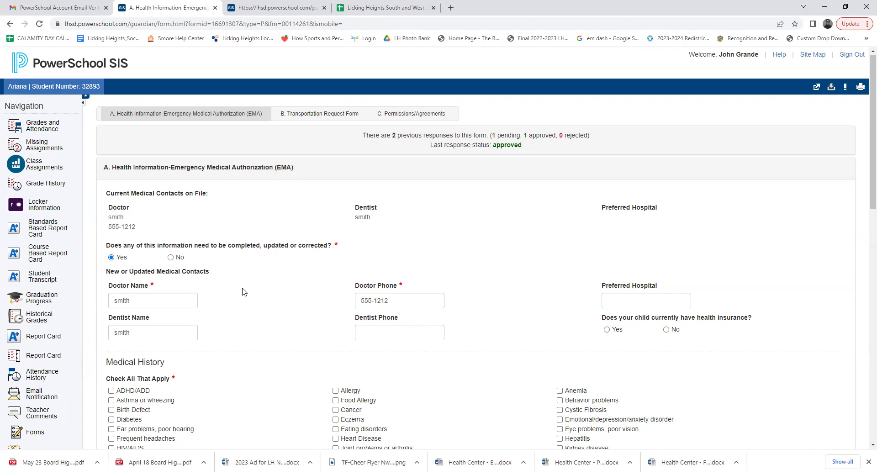
Try out the Allergy option in the Medical History checklist and clear it again.
scroll(268, 306, "down", 1)
scroll(267, 306, "down", 2)
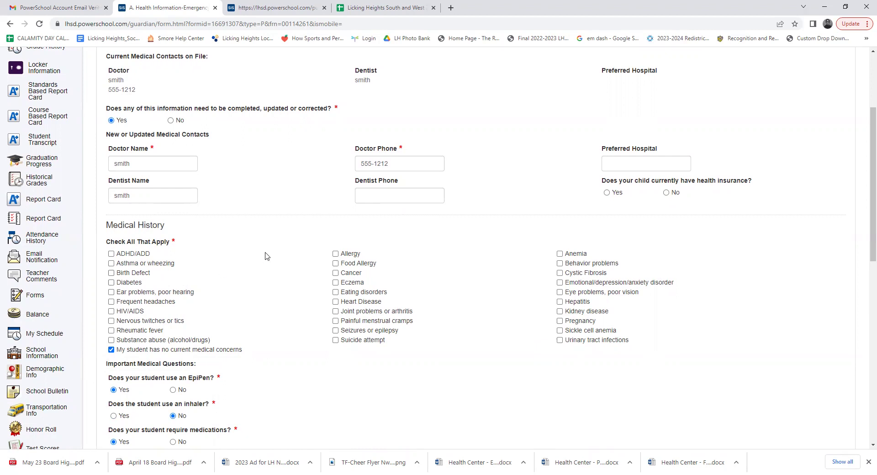
left_click(335, 254)
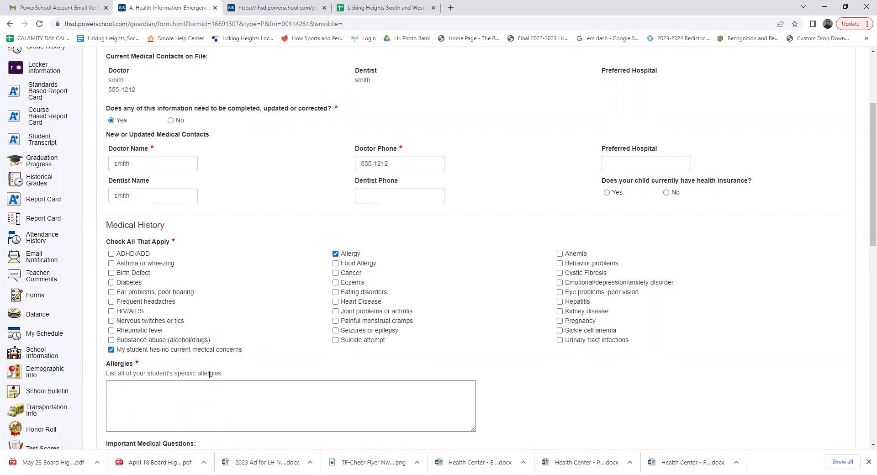
left_click(335, 254)
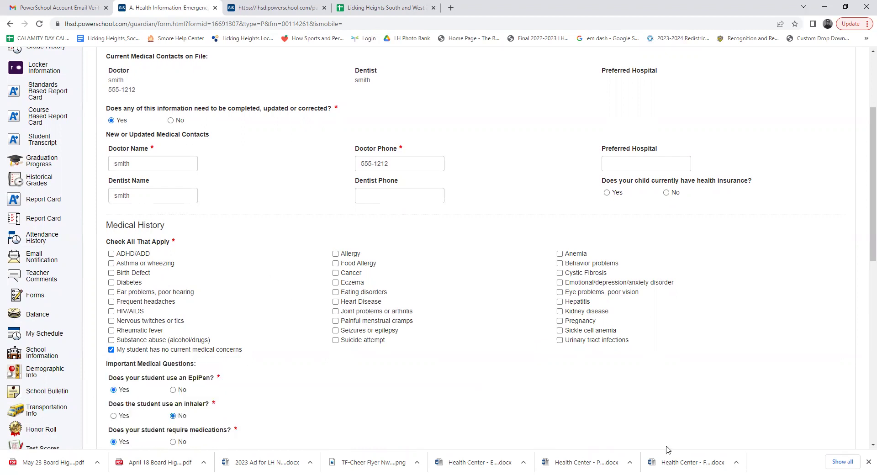
Go through the health form's medical questions, medications, authorizations and parent signature, submit it, and acknowledge the confirmation.
scroll(523, 347, "down", 1)
scroll(522, 347, "down", 3)
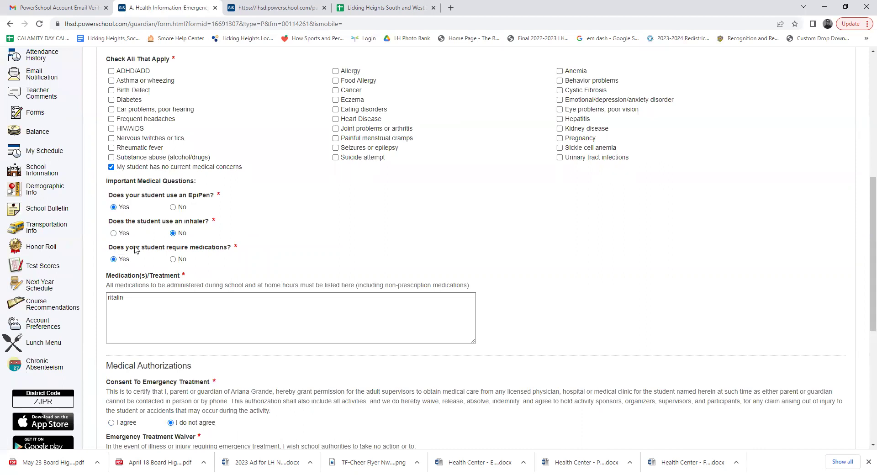
scroll(577, 411, "down", 1)
scroll(577, 411, "down", 3)
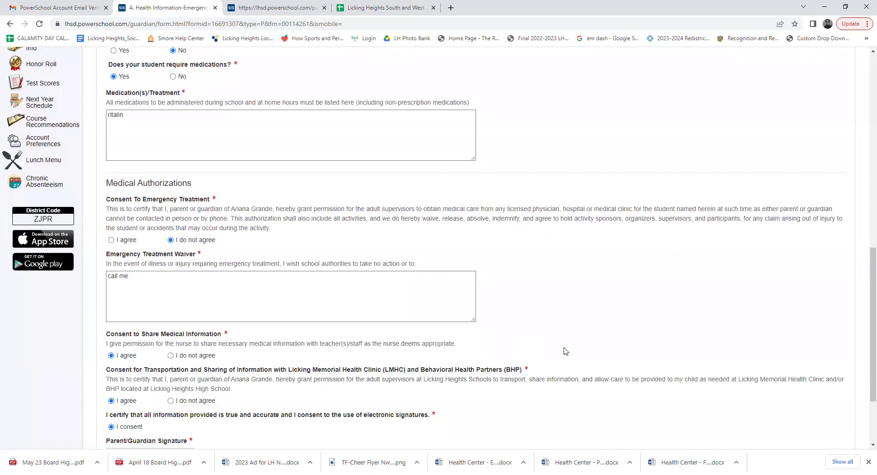
scroll(365, 213, "down", 1)
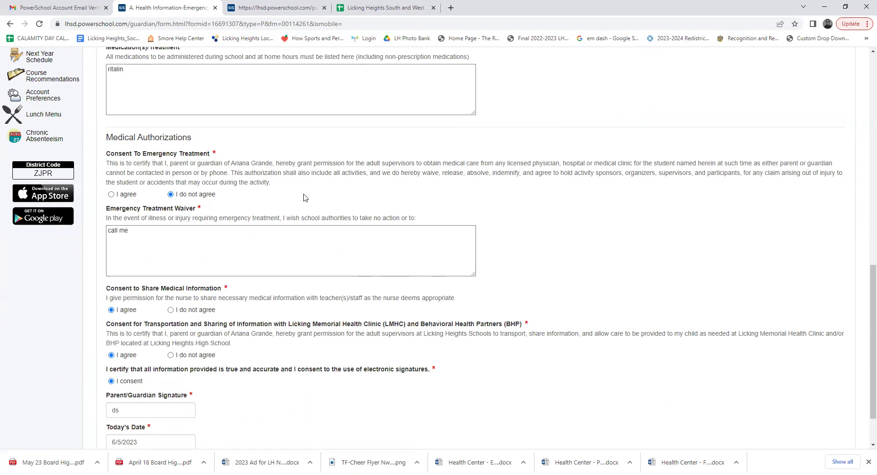
scroll(318, 200, "down", 1)
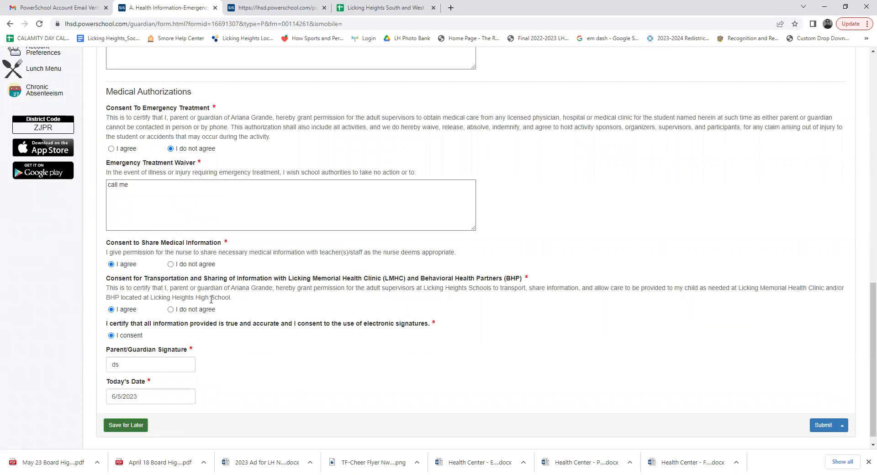
scroll(329, 360, "down", 1)
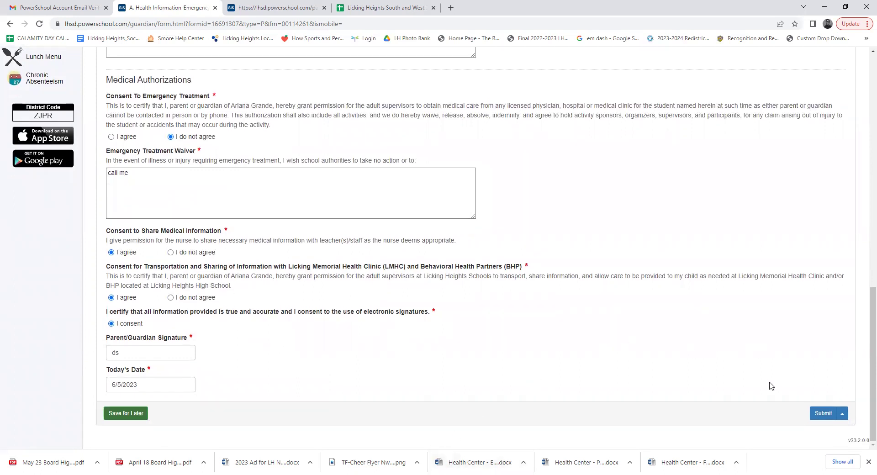
left_click(828, 413)
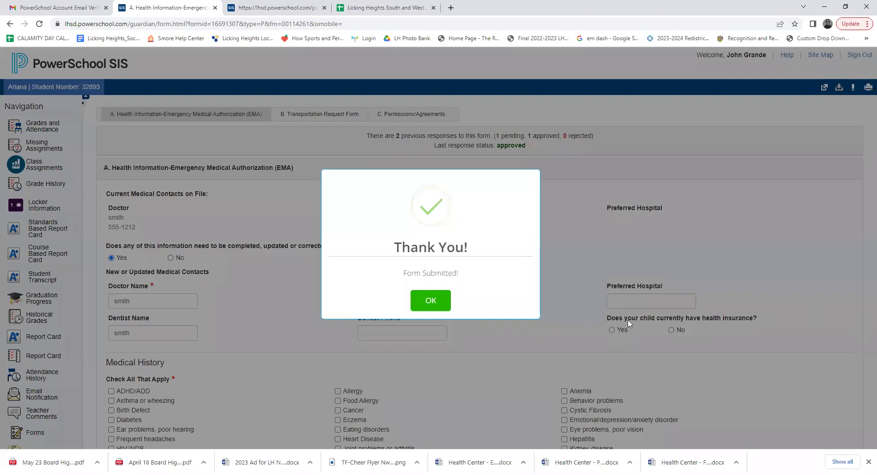
left_click(442, 301)
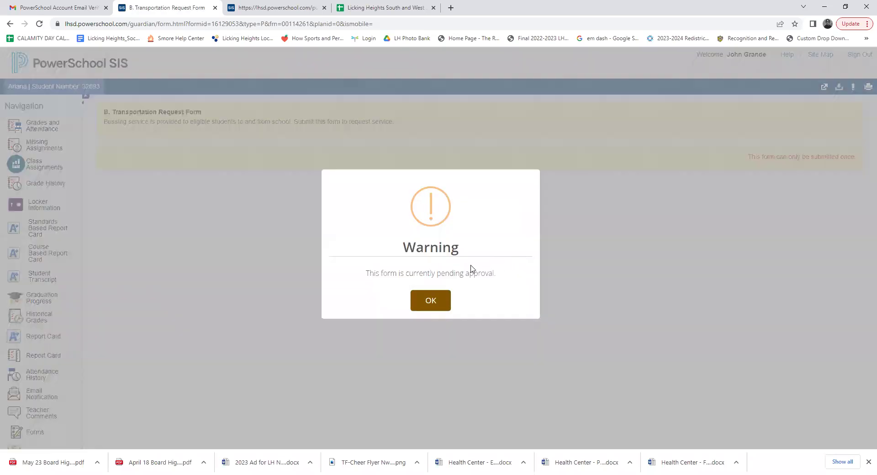
Dismiss the pending-approval notice and review the "B. Transportation Request Form", covering pickup and dropoff days, locations, healthcare needs, and parent signature.
left_click(443, 304)
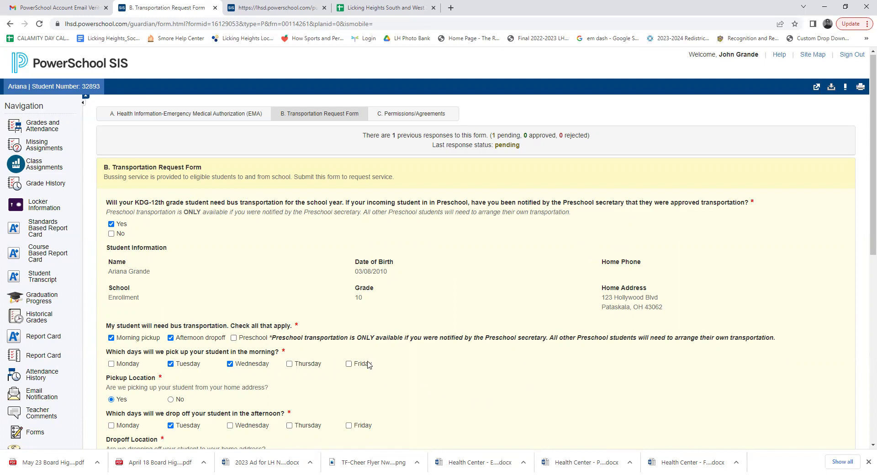
scroll(368, 364, "down", 2)
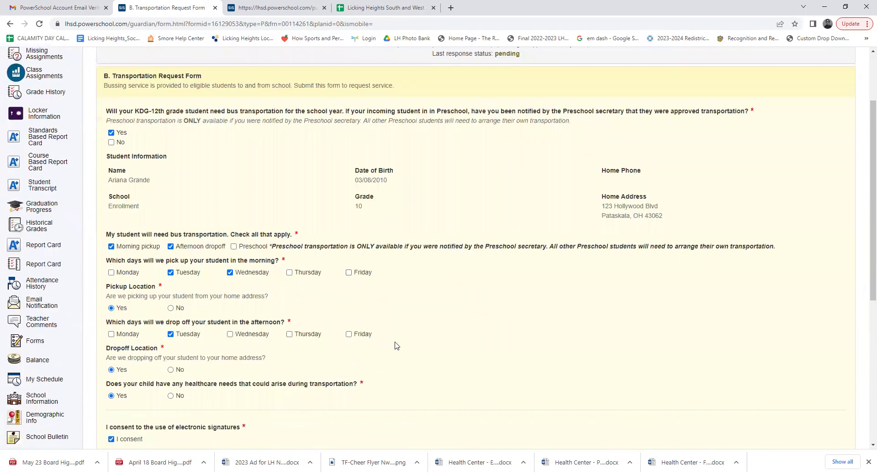
scroll(396, 346, "down", 1)
scroll(397, 345, "down", 1)
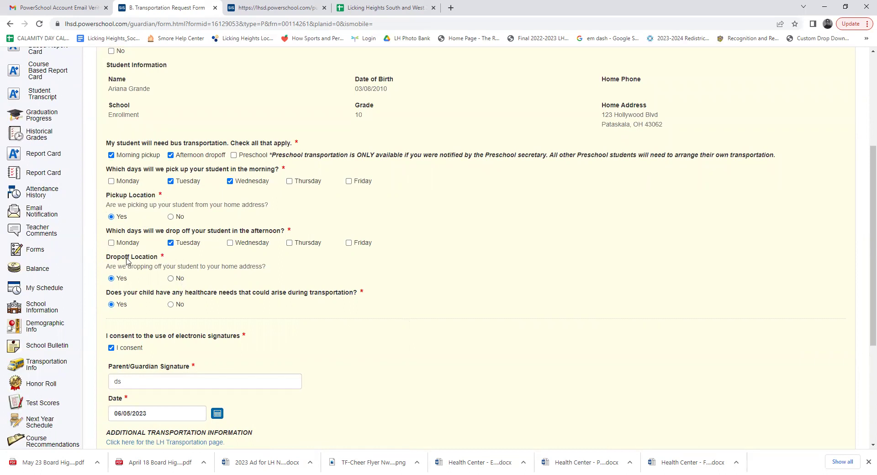
scroll(363, 371, "down", 2)
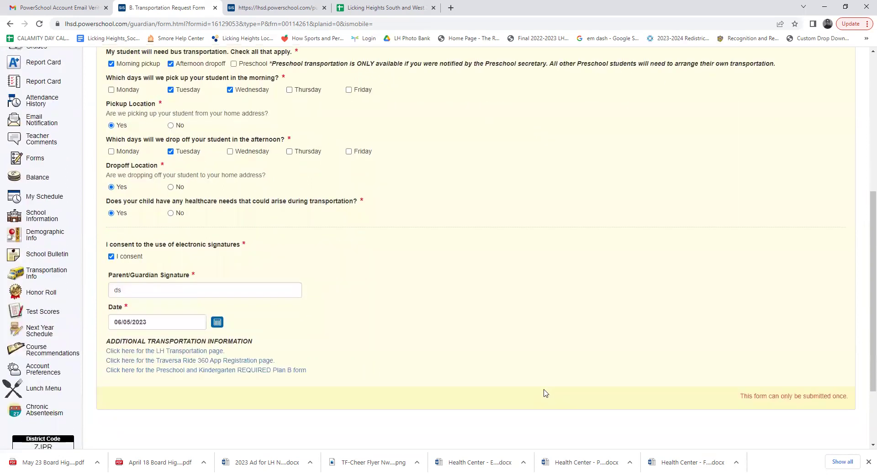
scroll(546, 394, "up", 6)
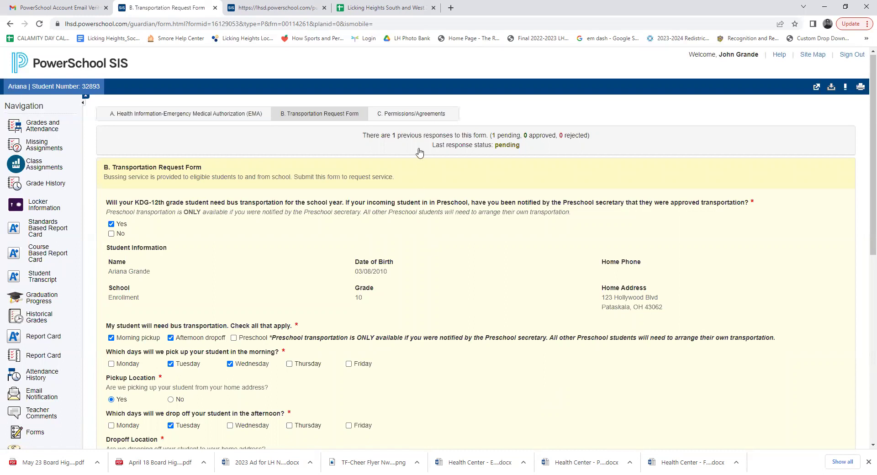
Open form "C. Permissions/Agreements" and examine its handbook, internet use, media release, device access, FERPA and guardian signature sections.
left_click(420, 116)
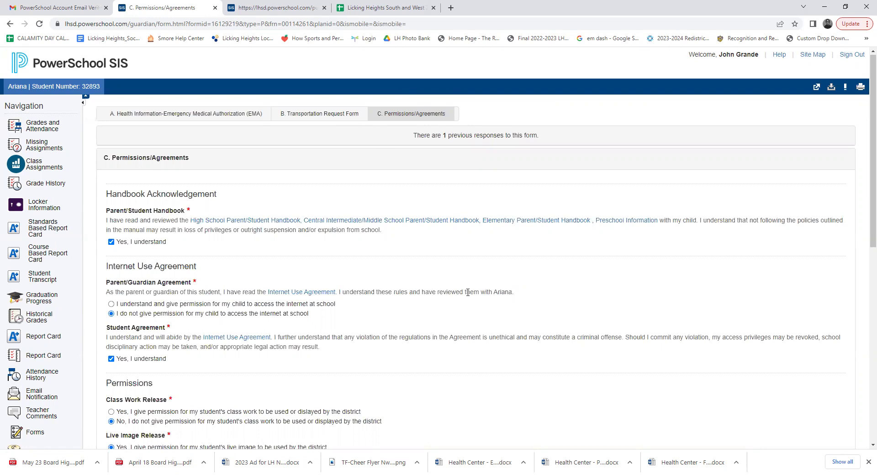
scroll(461, 287, "down", 1)
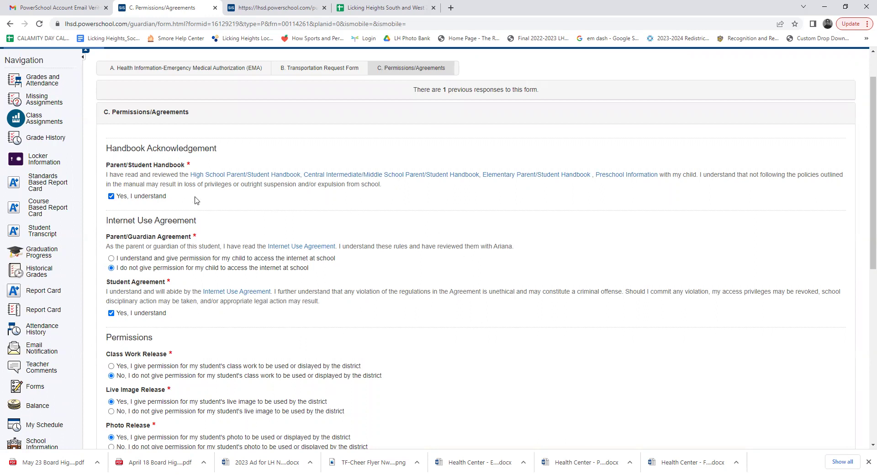
scroll(370, 293, "down", 2)
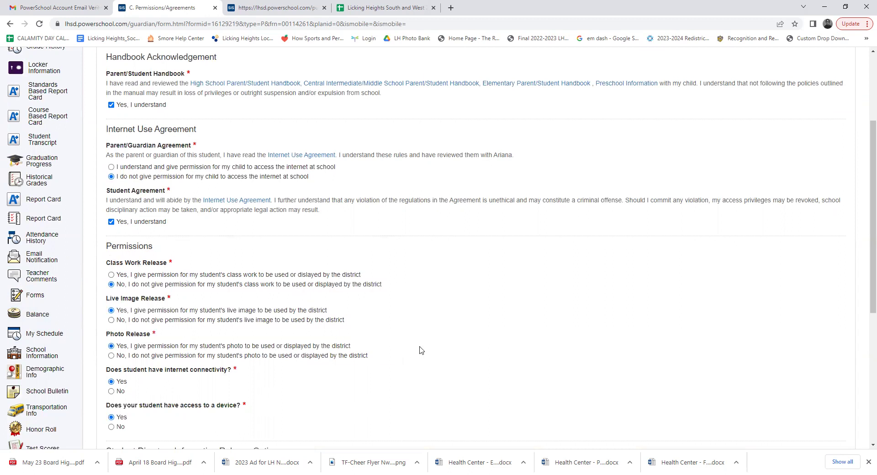
scroll(421, 350, "down", 2)
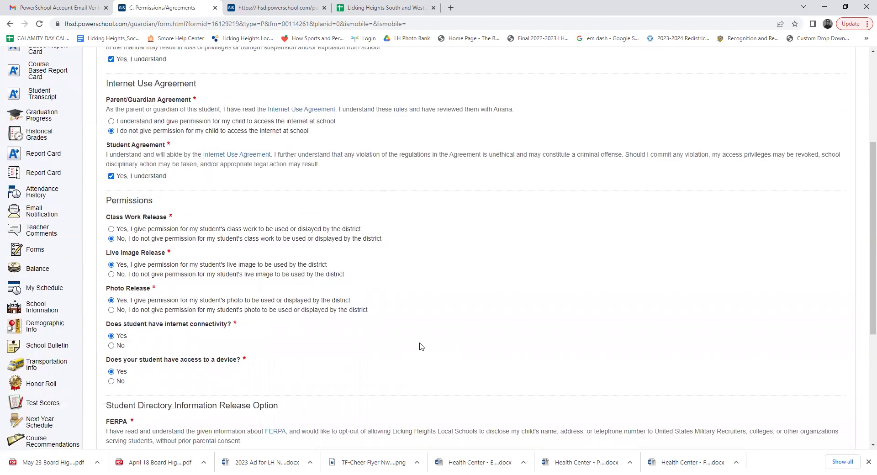
scroll(421, 347, "down", 1)
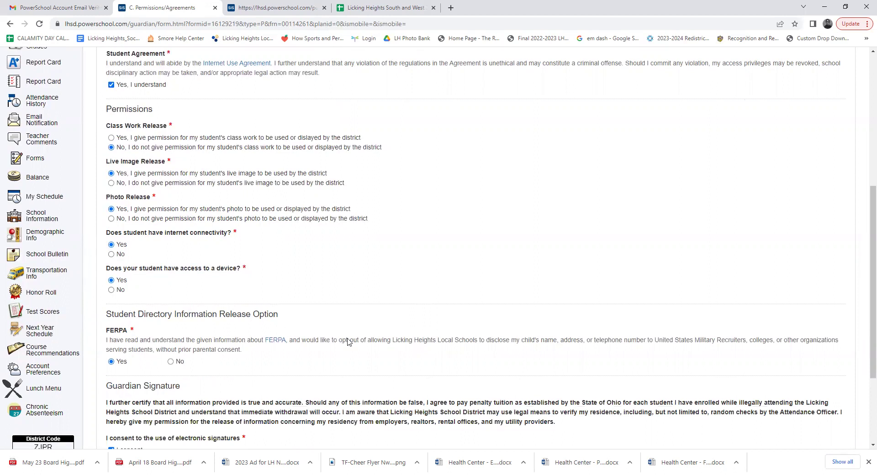
scroll(350, 342, "down", 1)
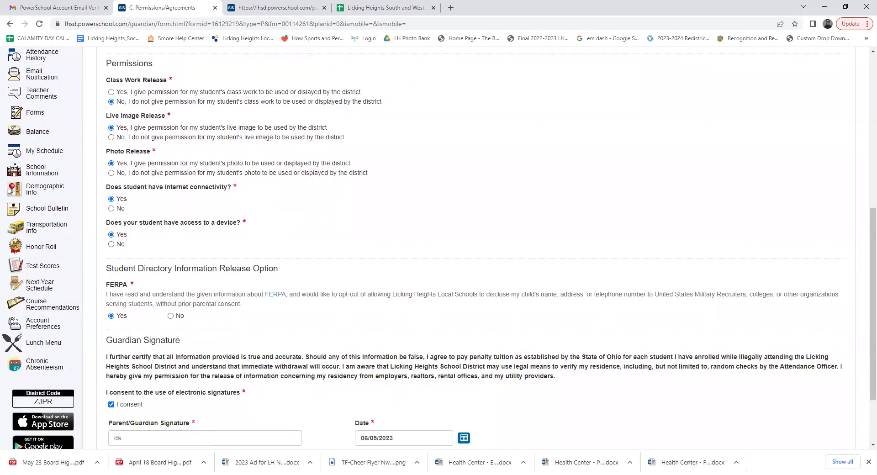
scroll(594, 360, "down", 2)
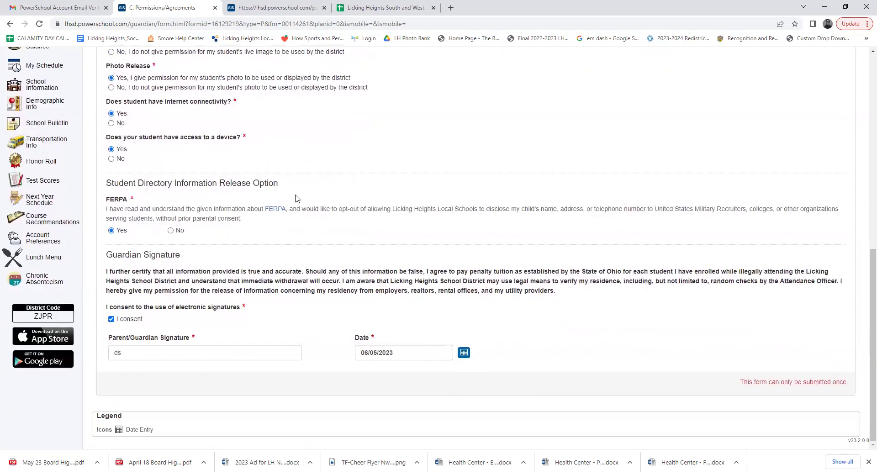
scroll(260, 283, "up", 3)
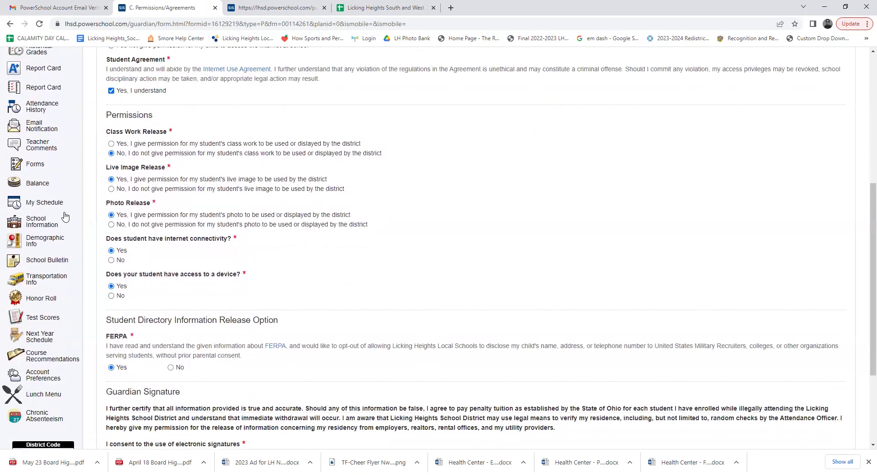
Return to the student's forms listing and look over the submission status of the enrollment forms.
left_click(36, 164)
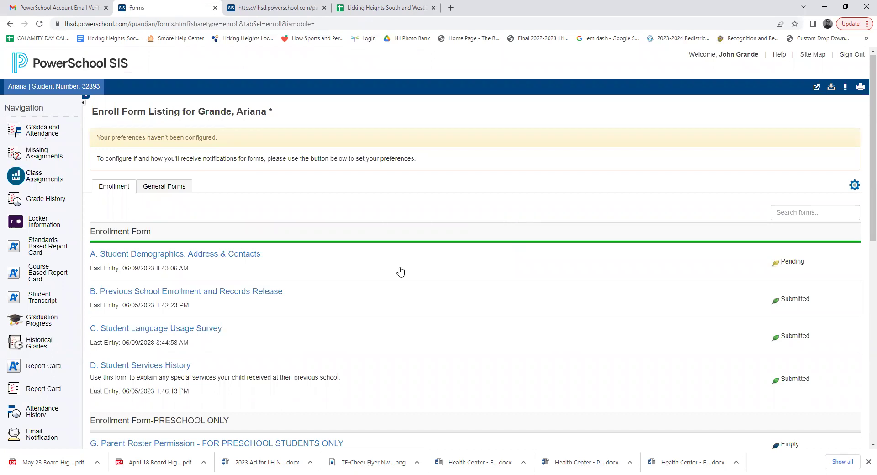
scroll(428, 346, "down", 1)
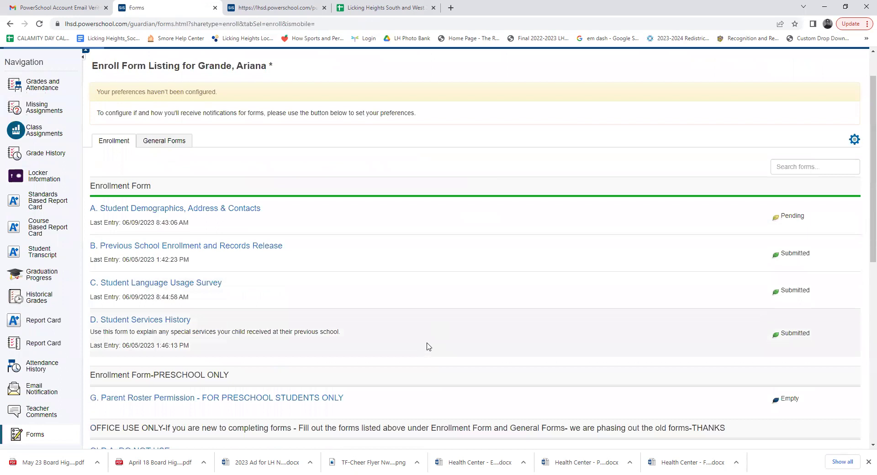